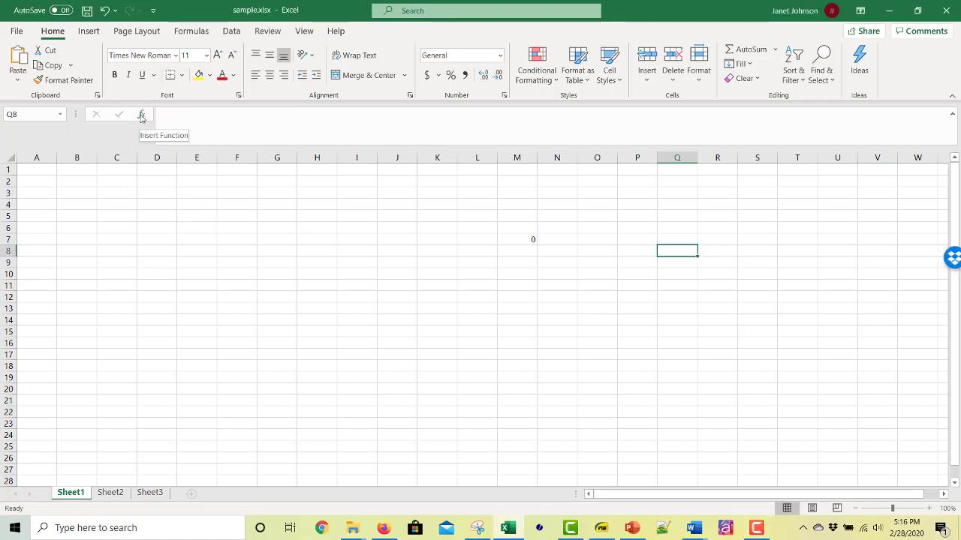
Start inserting a function in cell Q8 and browse the full list of functions in the All category
left_click(141, 117)
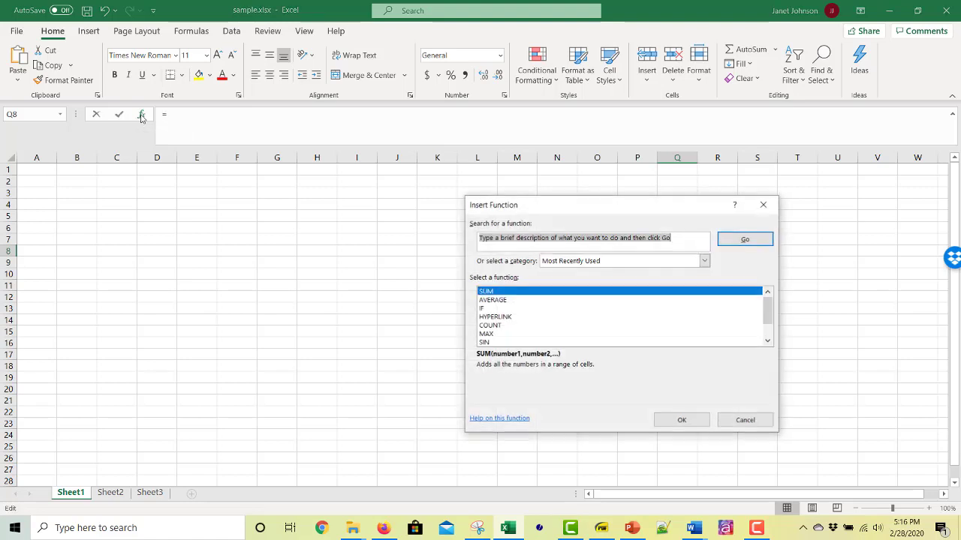
left_click(705, 261)
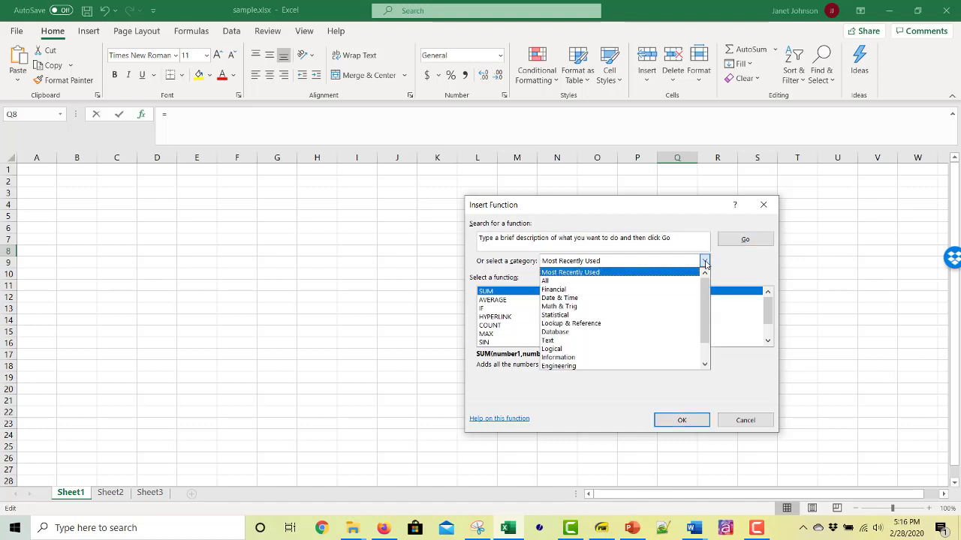
left_click(625, 281)
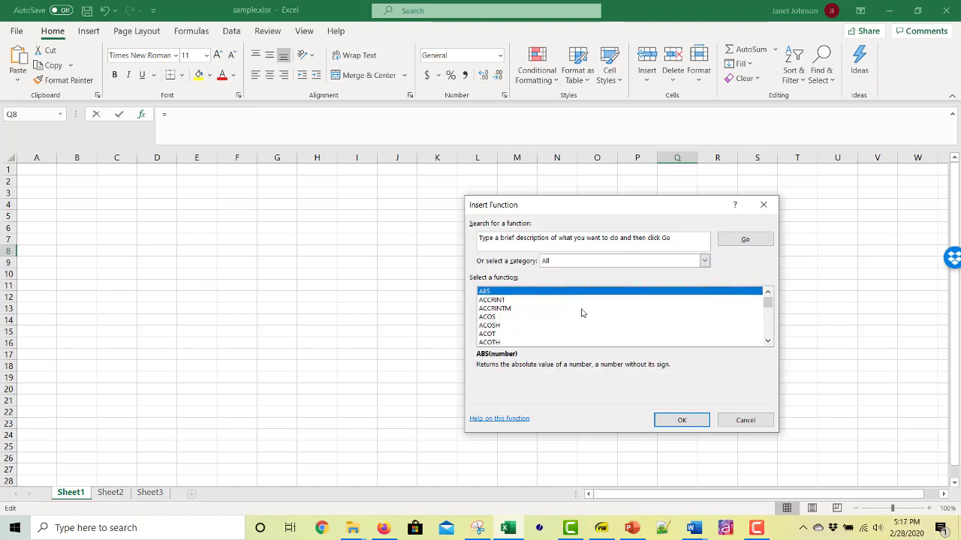
scroll(585, 313, "down", 1)
scroll(585, 313, "down", 1)
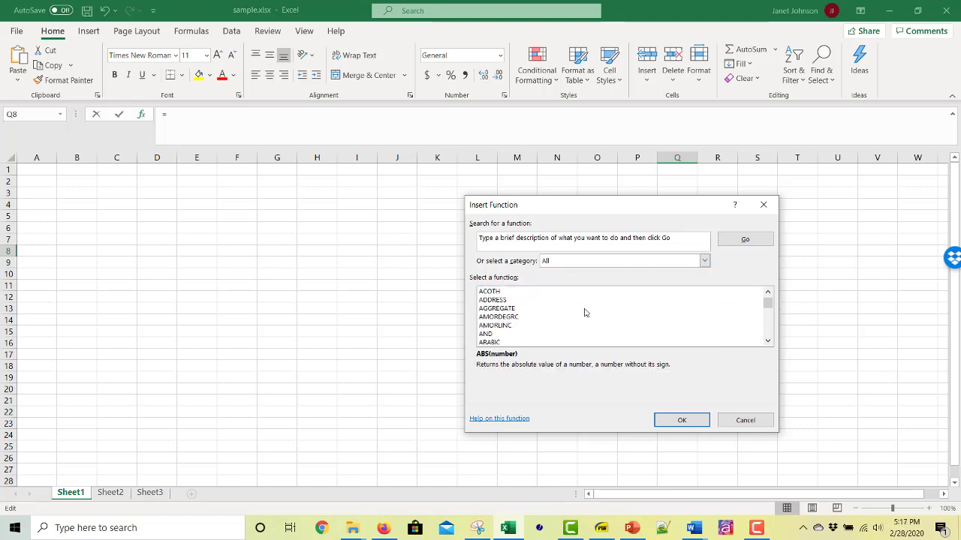
scroll(586, 313, "down", 1)
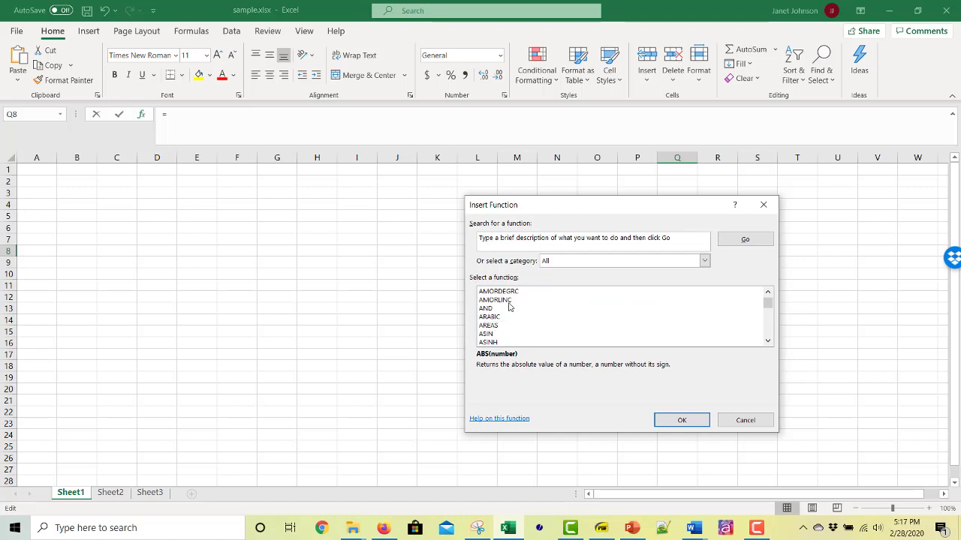
scroll(523, 314, "down", 1)
scroll(524, 313, "down", 2)
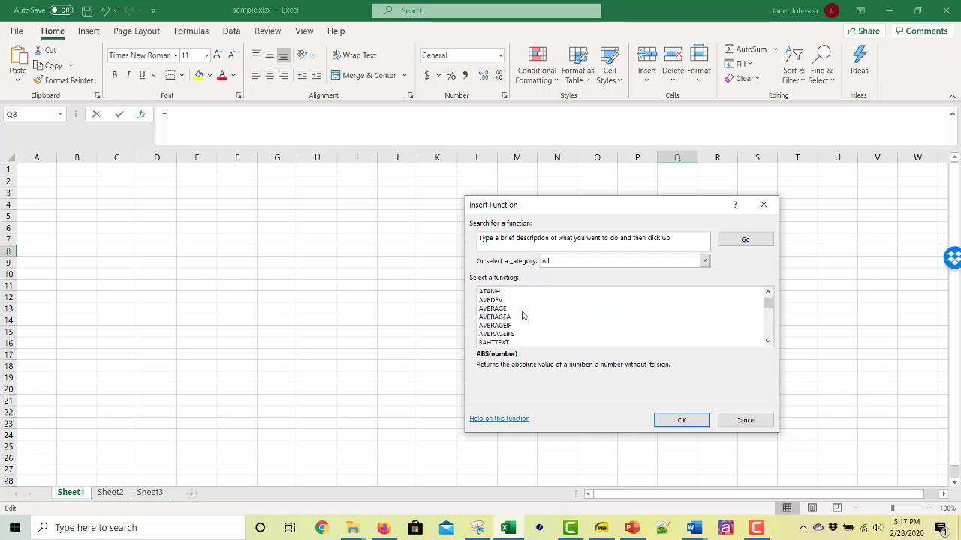
scroll(523, 316, "down", 6)
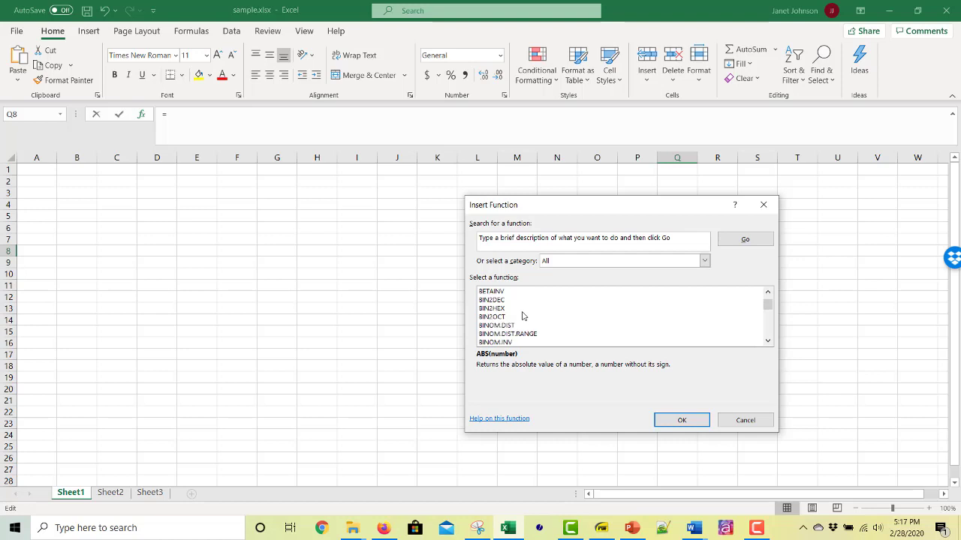
scroll(523, 316, "down", 12)
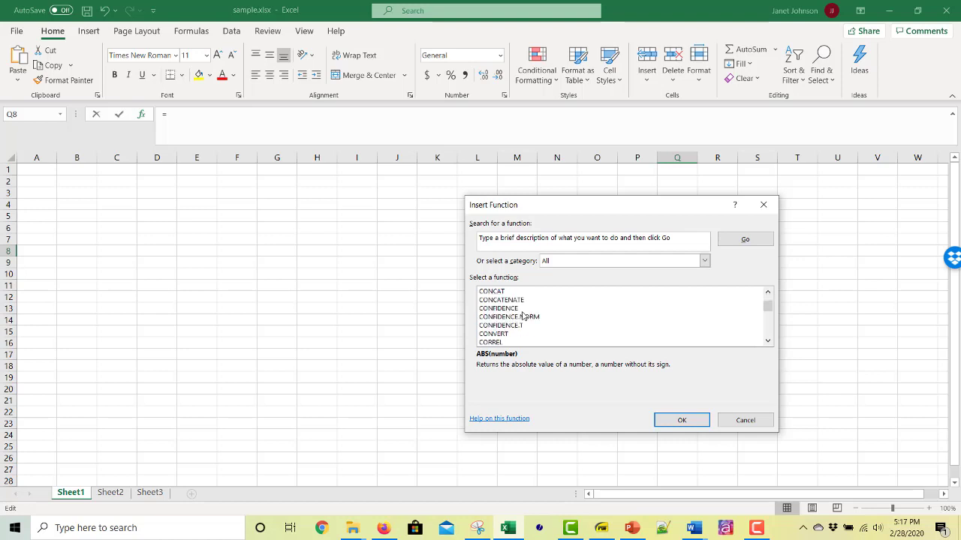
scroll(523, 316, "down", 9)
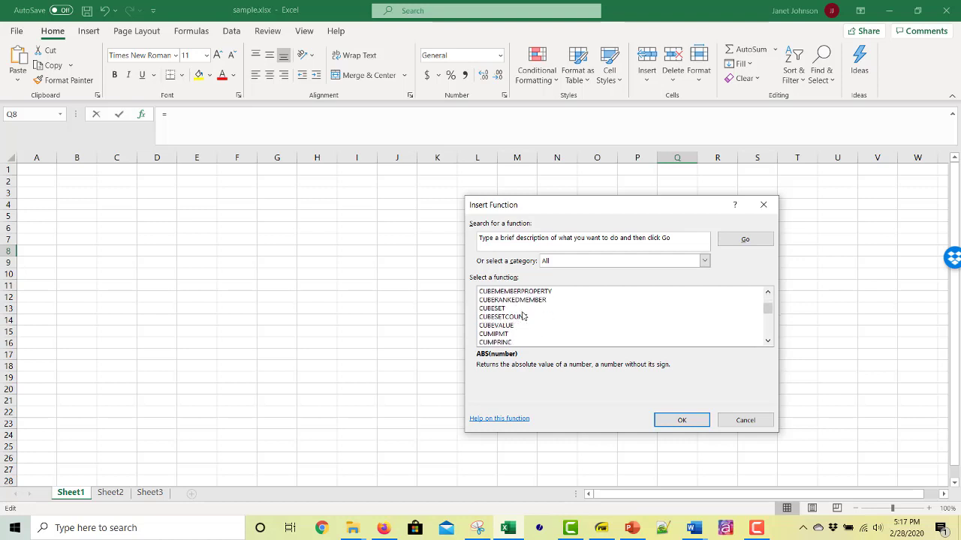
scroll(523, 316, "down", 6)
scroll(523, 316, "down", 9)
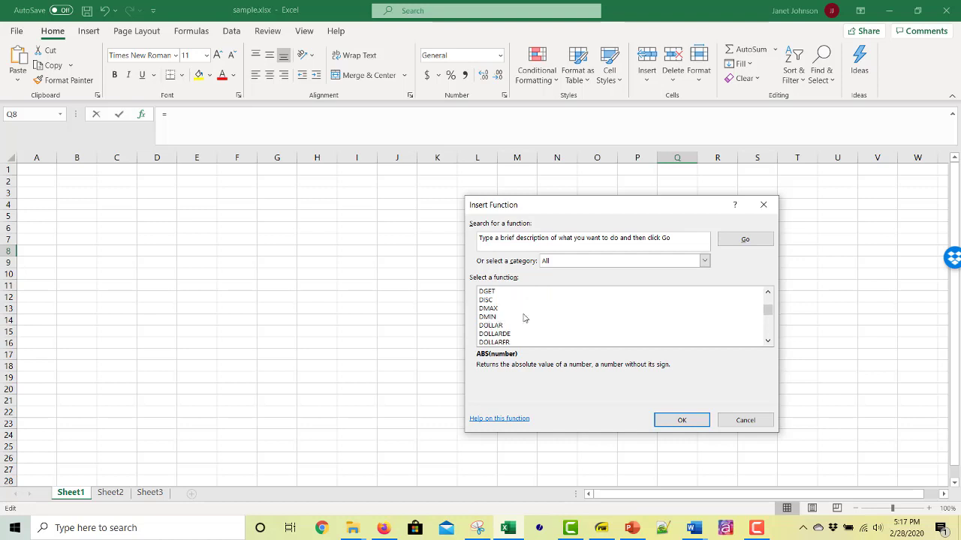
scroll(525, 319, "down", 5)
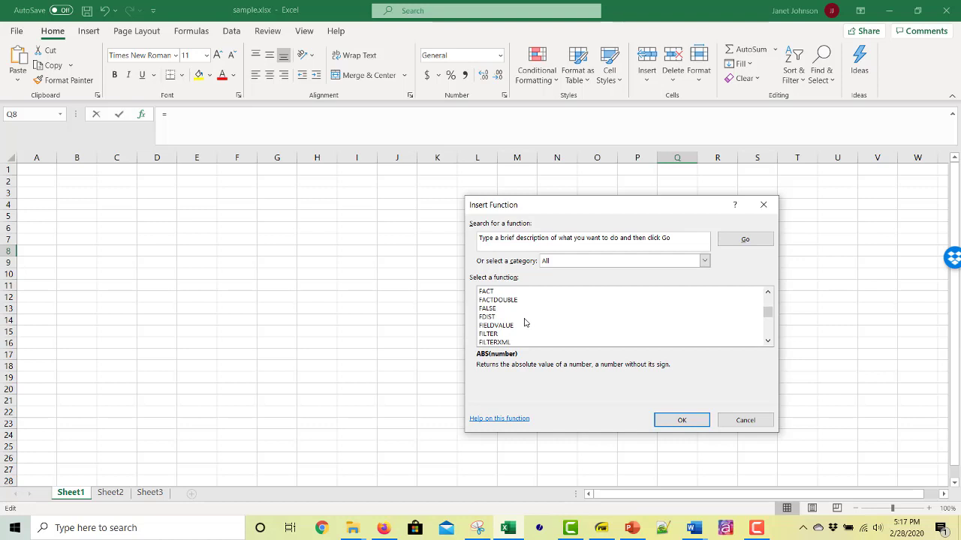
scroll(524, 322, "down", 3)
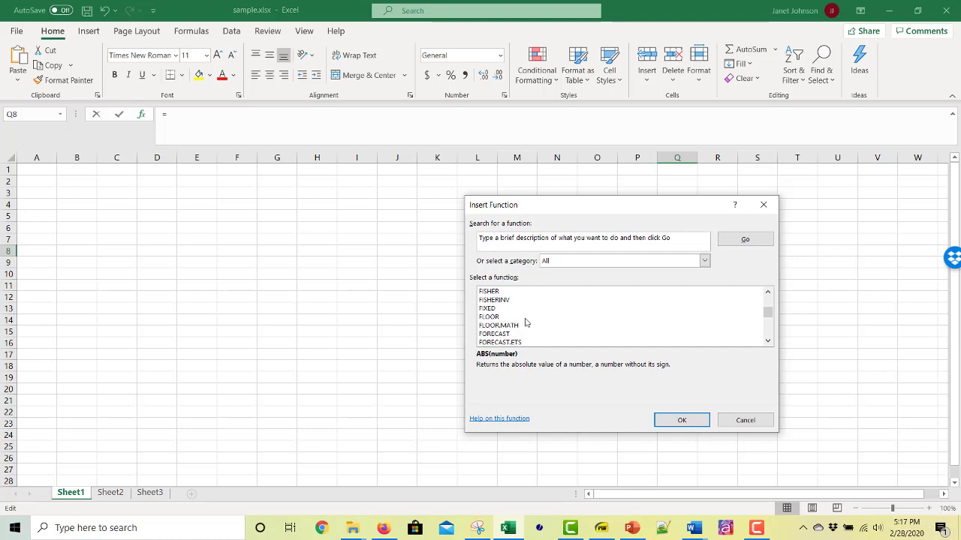
Return to the Most Recently Used functions and read the descriptions of SUM, AVERAGE, IF, HYPERLINK, COUNT and MAX
left_click(704, 262)
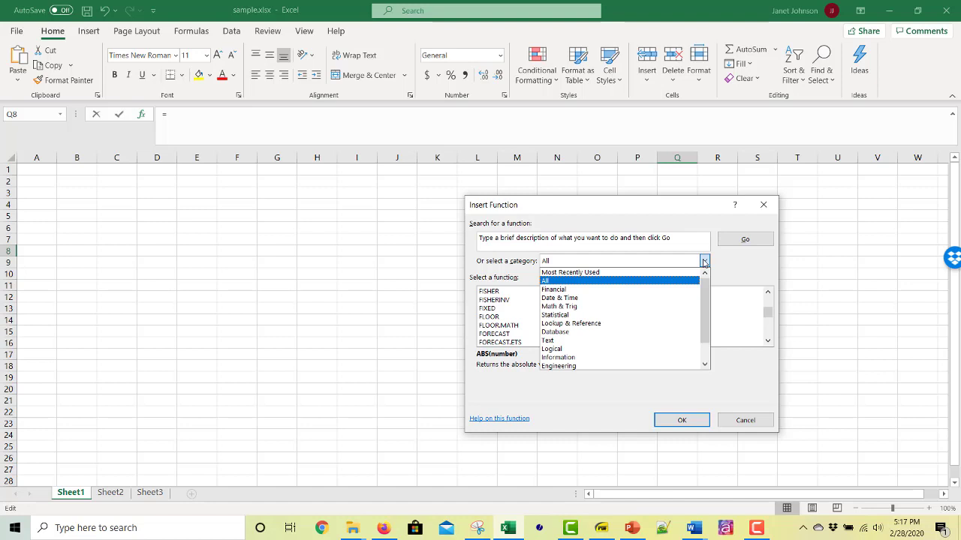
left_click(653, 272)
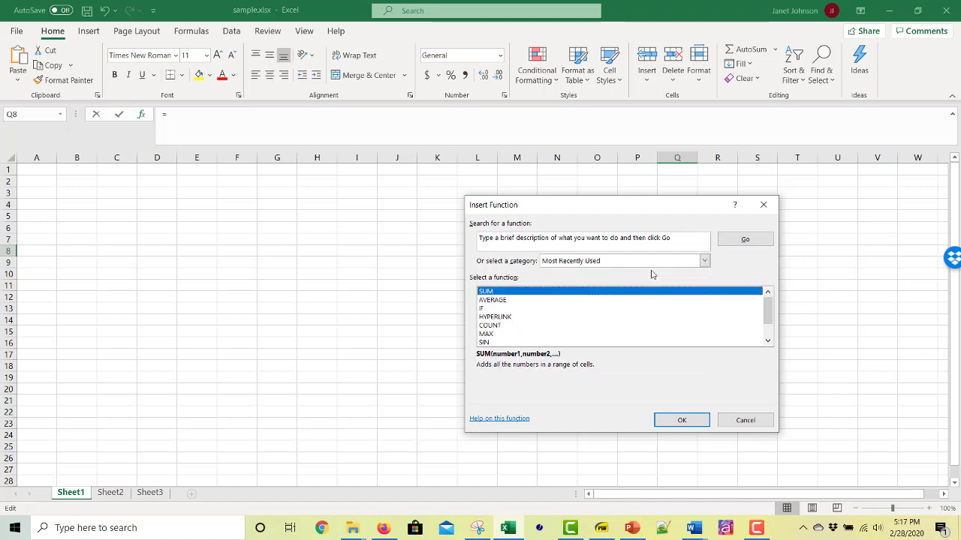
left_click(511, 301)
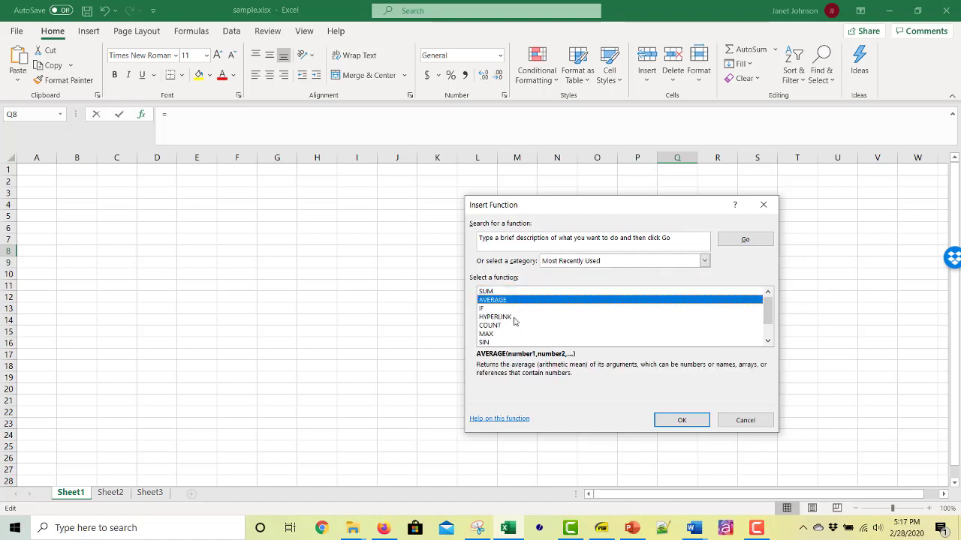
left_click(523, 310)
left_click(525, 319)
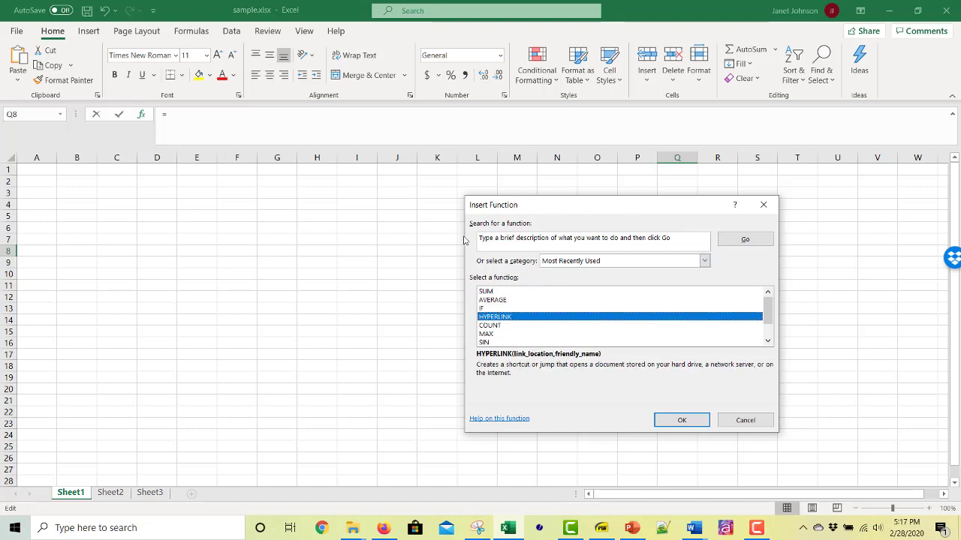
left_click(513, 326)
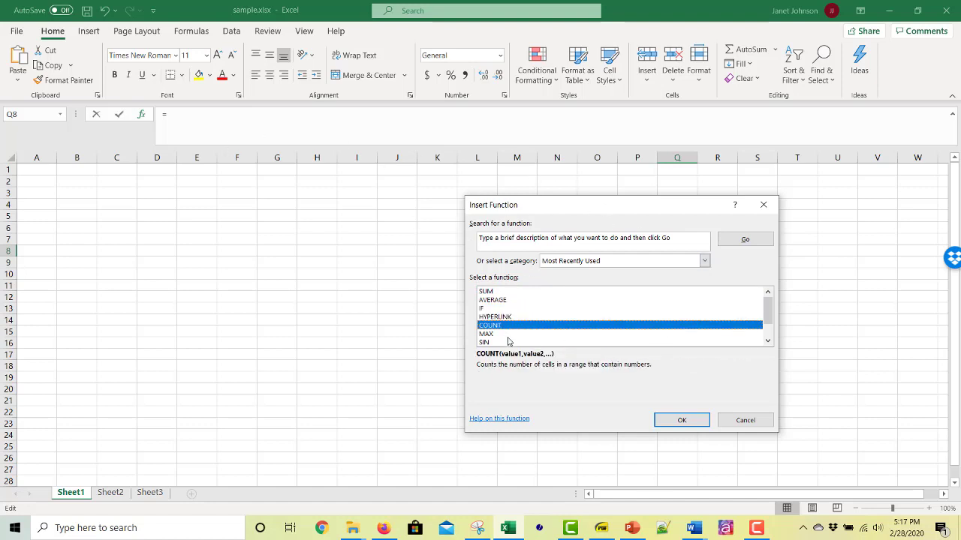
left_click(510, 336)
left_click(498, 293)
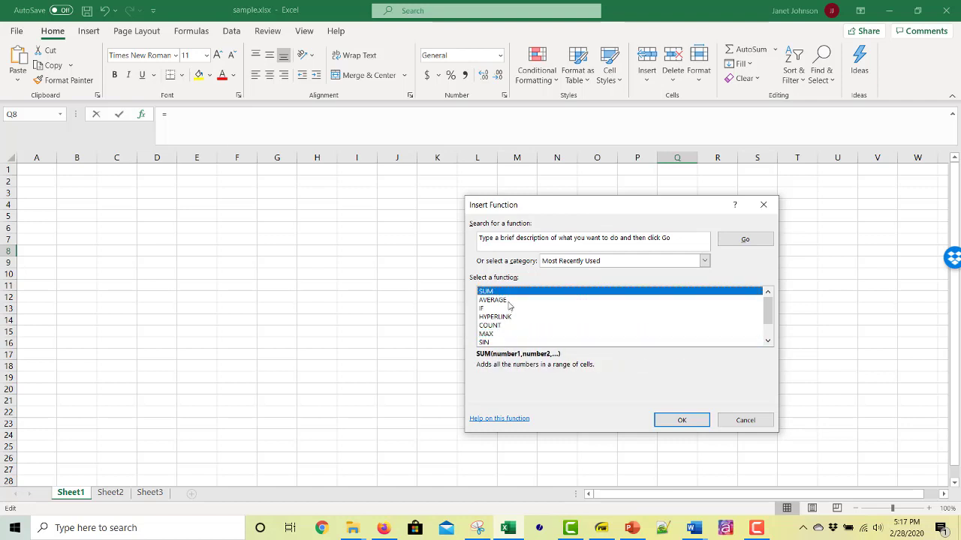
left_click(509, 301)
left_click(511, 309)
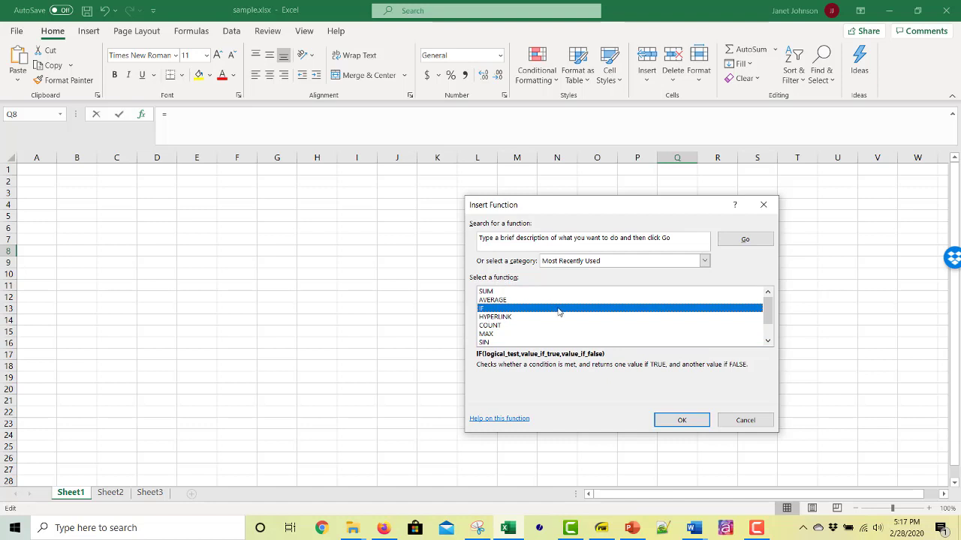
left_click(508, 325)
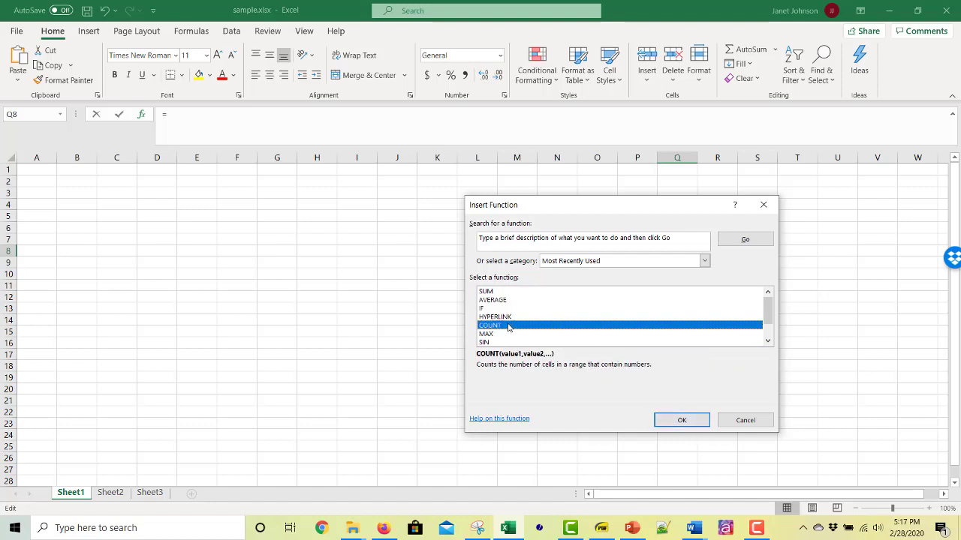
Insert the SUM function in cell Q8 with C1, C2 and C3 as its three separate arguments
left_click(516, 293)
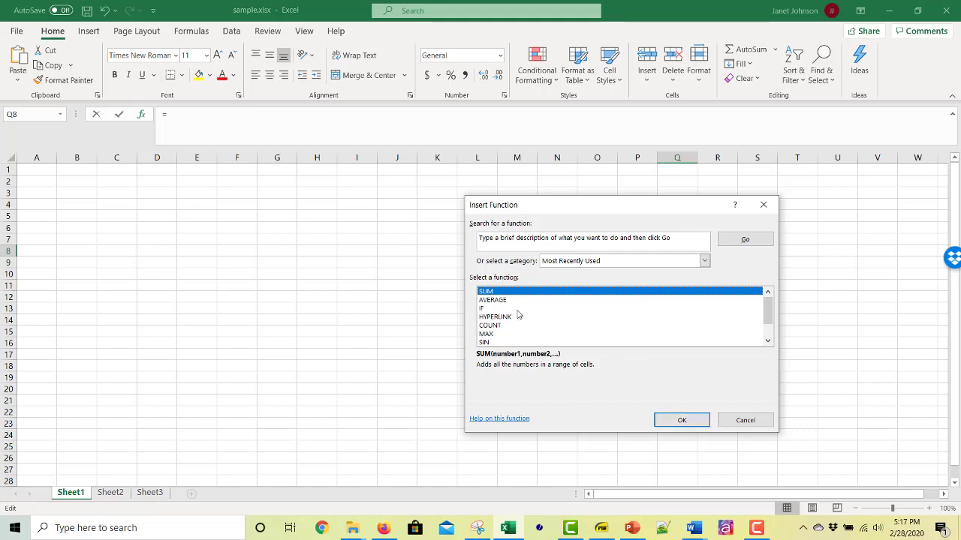
left_click(679, 420)
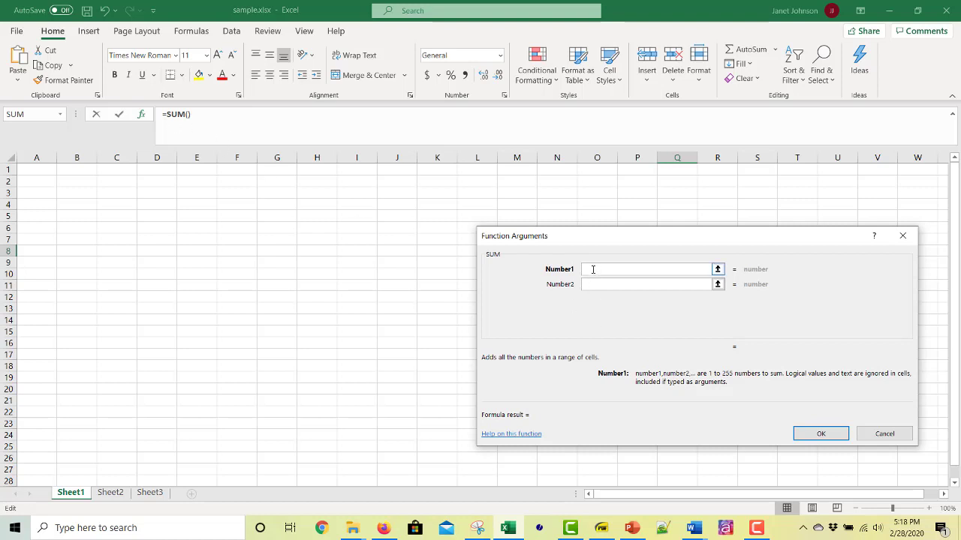
left_click(120, 170)
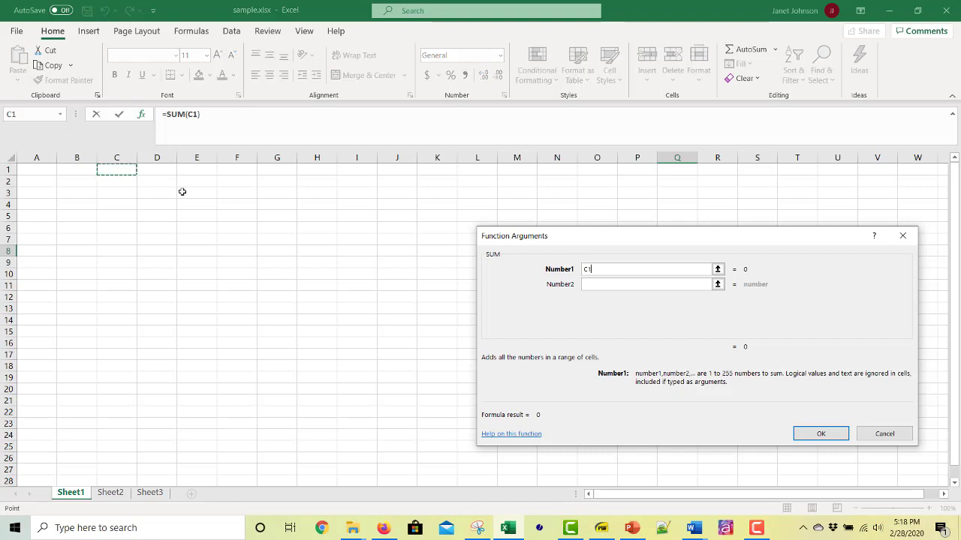
left_click(600, 286)
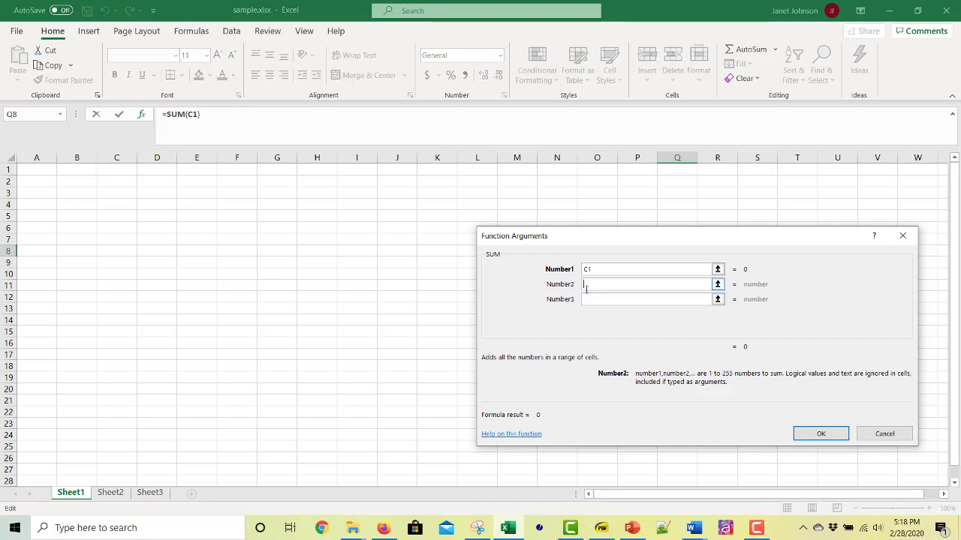
left_click(118, 181)
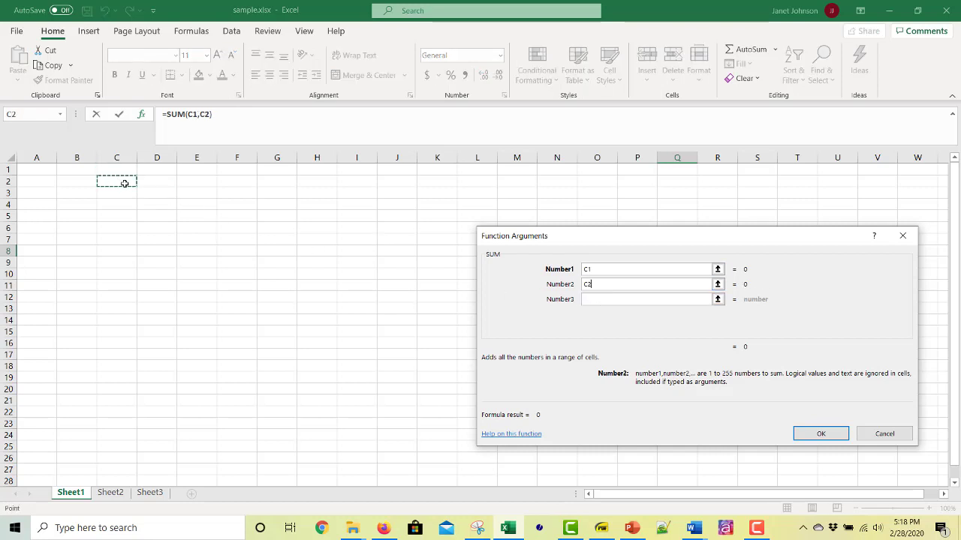
left_click(608, 298)
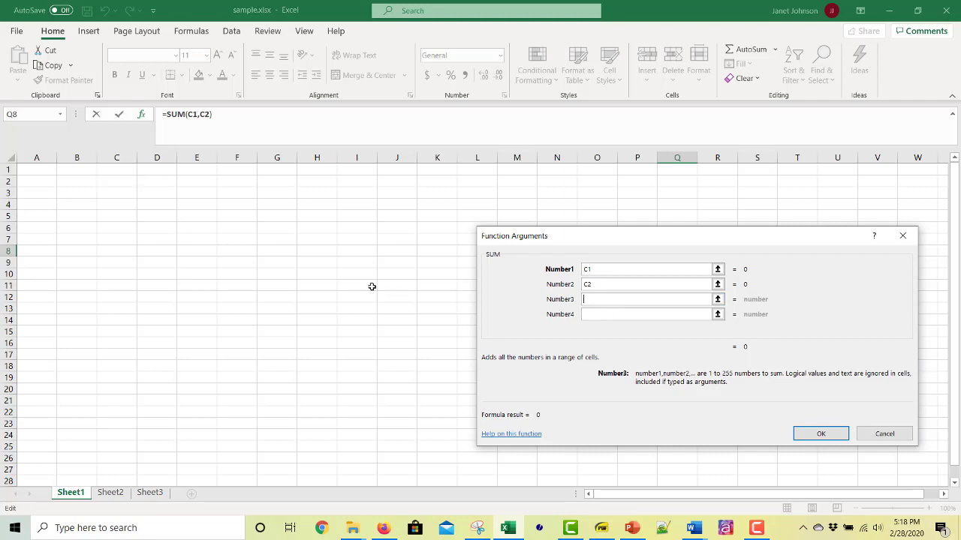
left_click(127, 199)
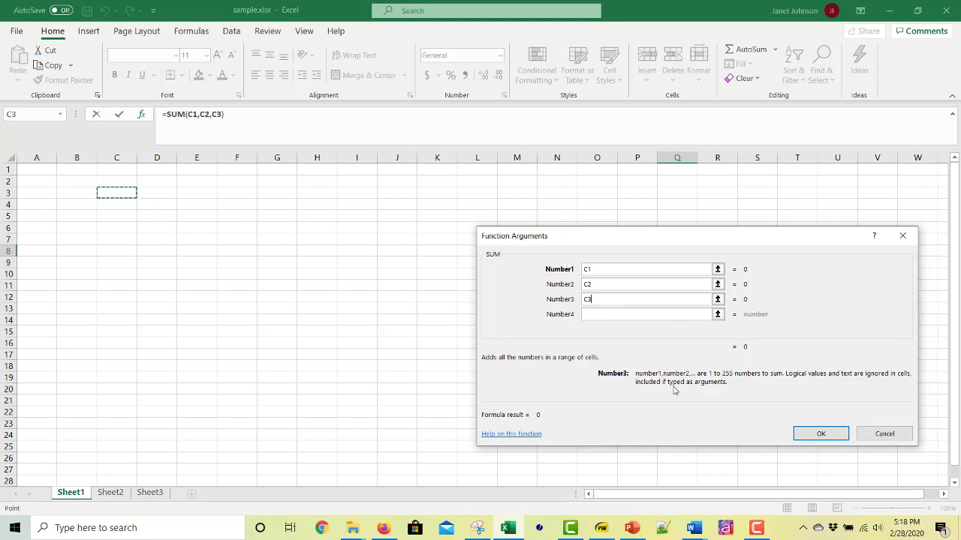
left_click(820, 433)
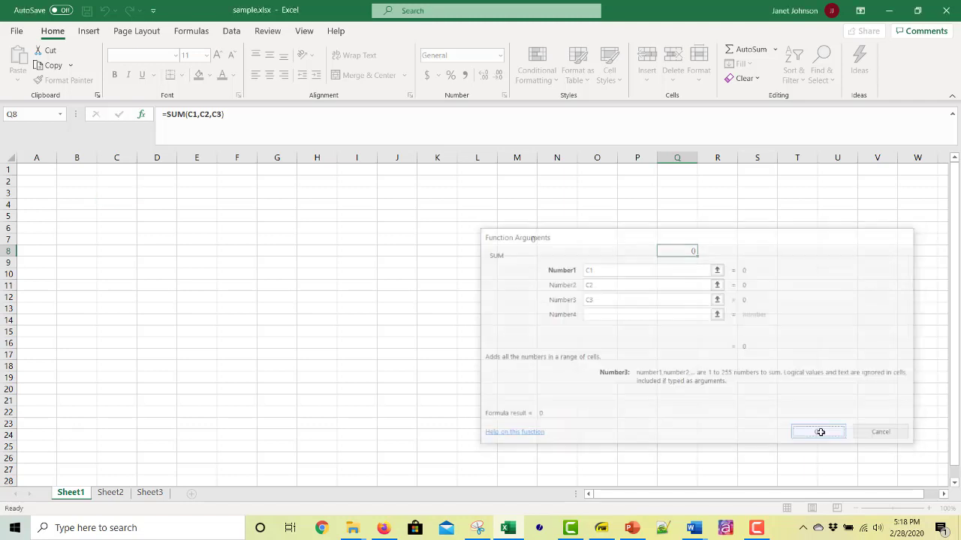
left_click(201, 115)
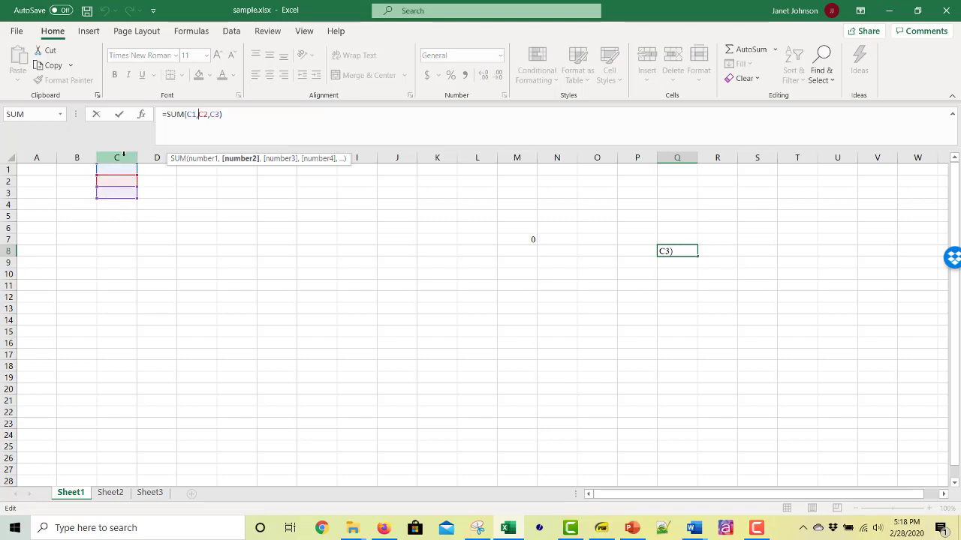
left_click(172, 225)
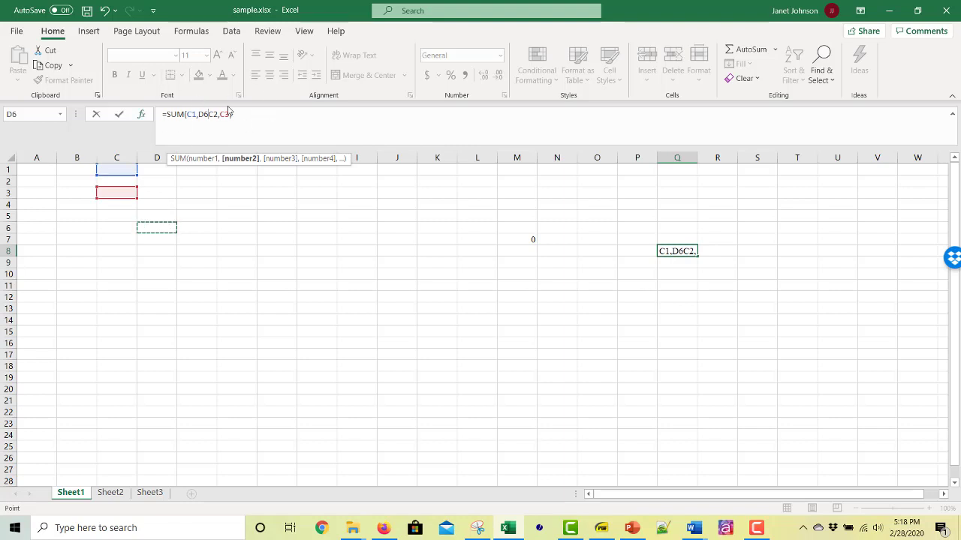
left_click(104, 10)
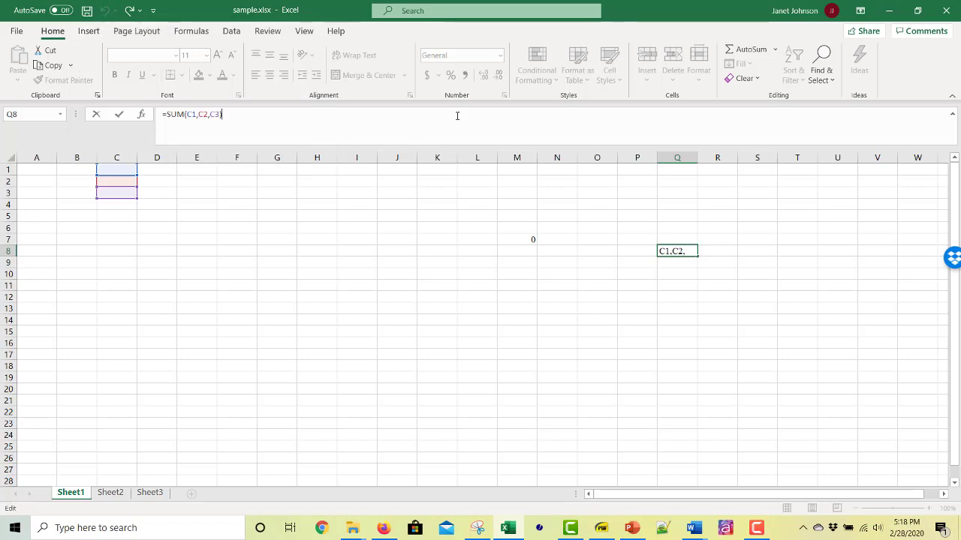
key("Return")
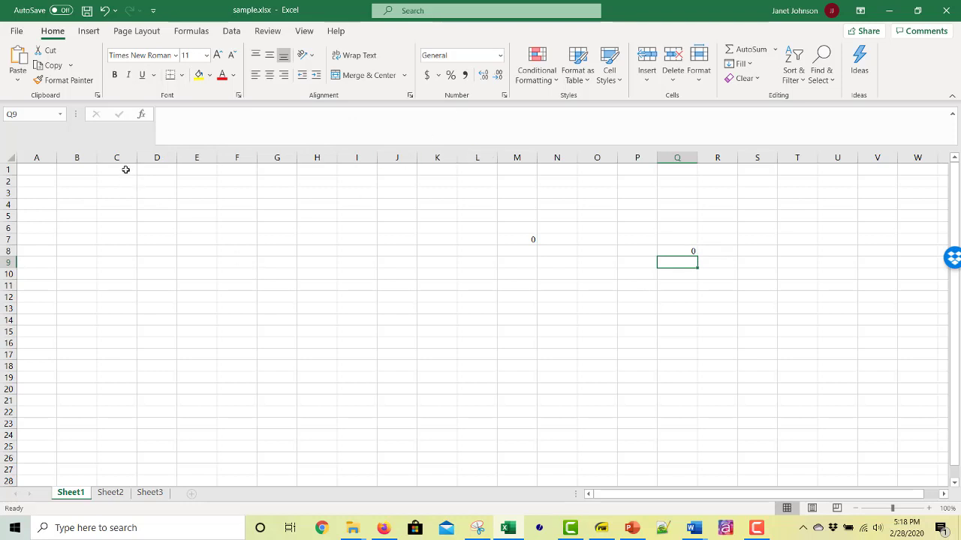
Review the SUM formula in cell Q8 and select cell C1
left_click(690, 252)
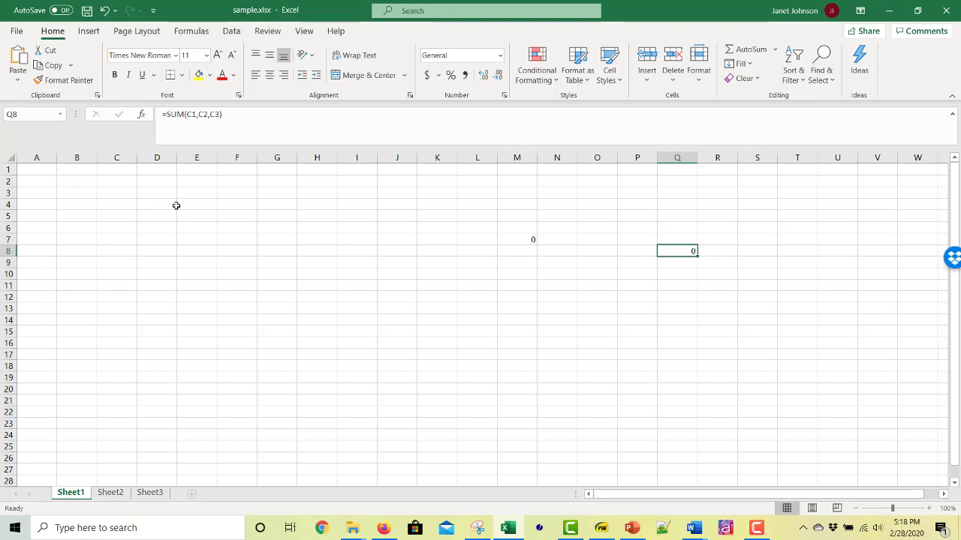
left_click(398, 259)
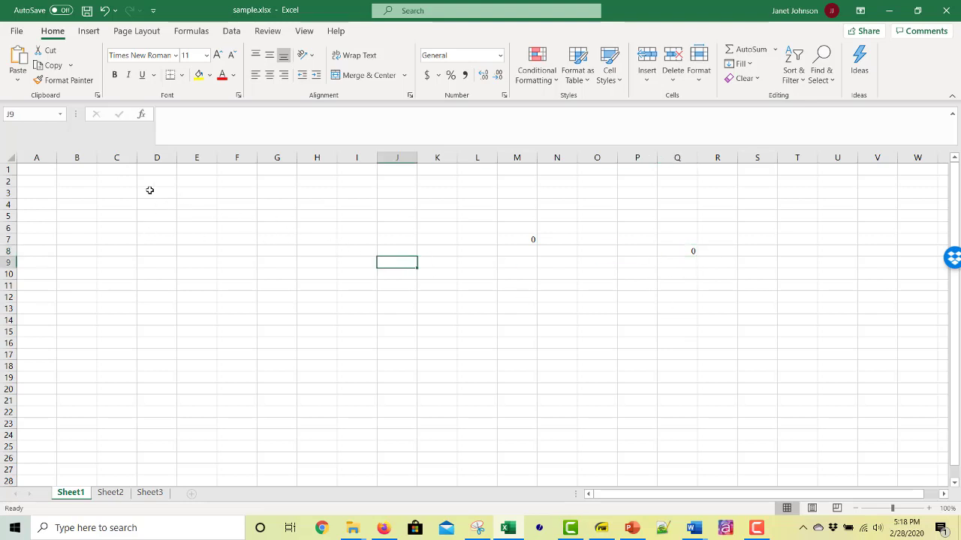
left_click(117, 171)
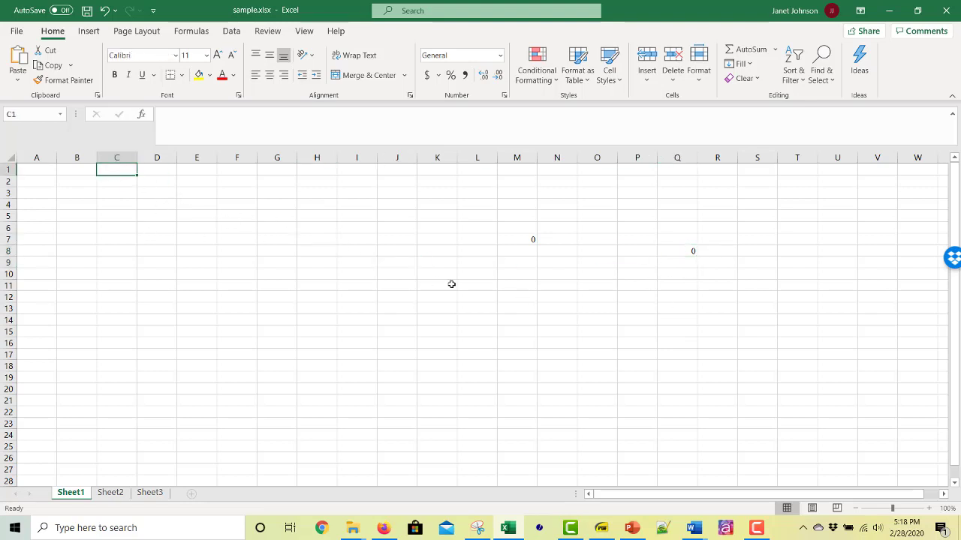
Enter the values 2, 3 and 6 in cells C1, C2 and C3
type("2")
key("Return")
type("3")
key("Return")
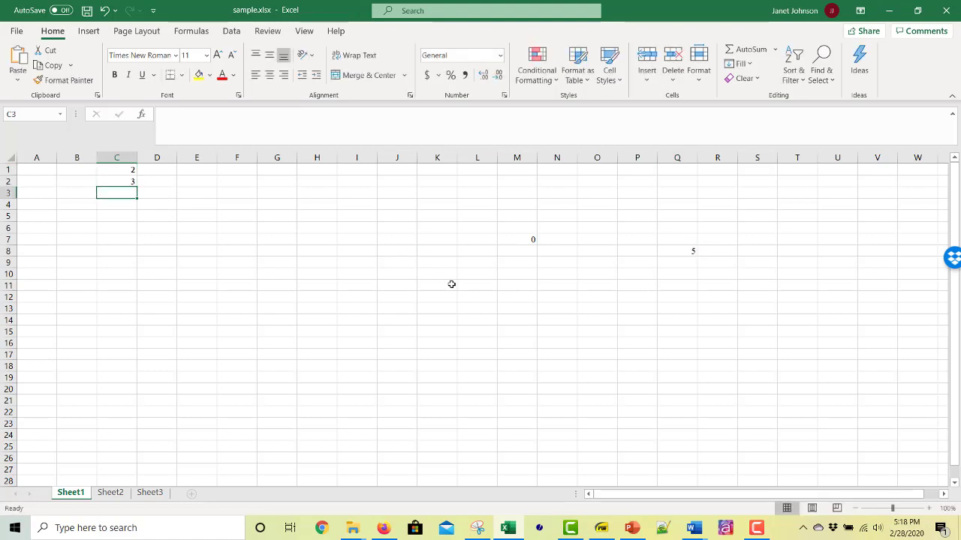
type("6")
key("Return")
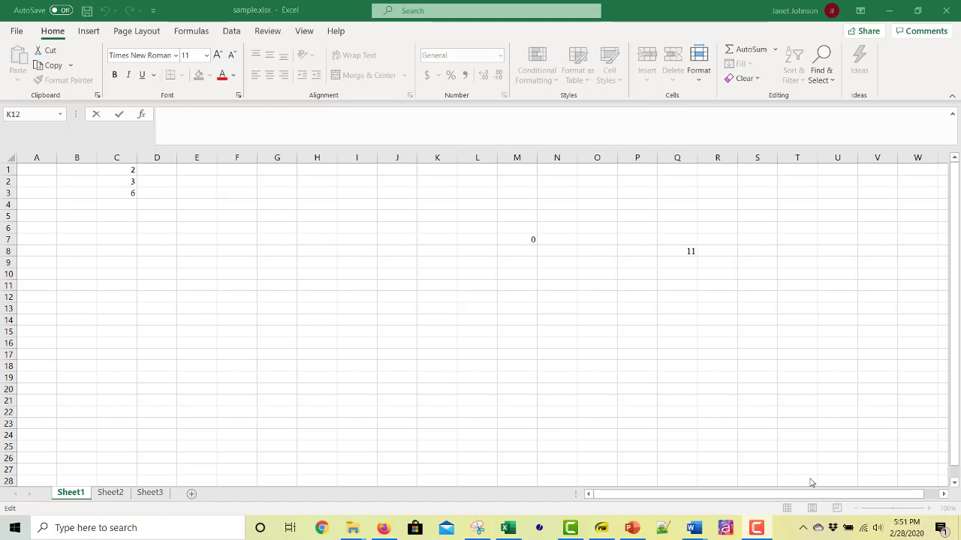
Enter a lone equals sign in cell K12 through the formula bar
left_click(194, 117)
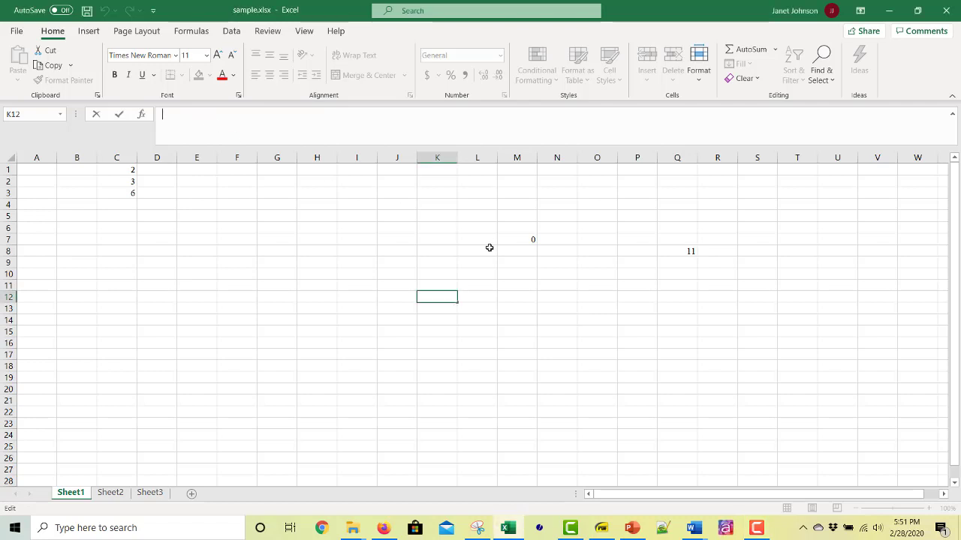
type("=")
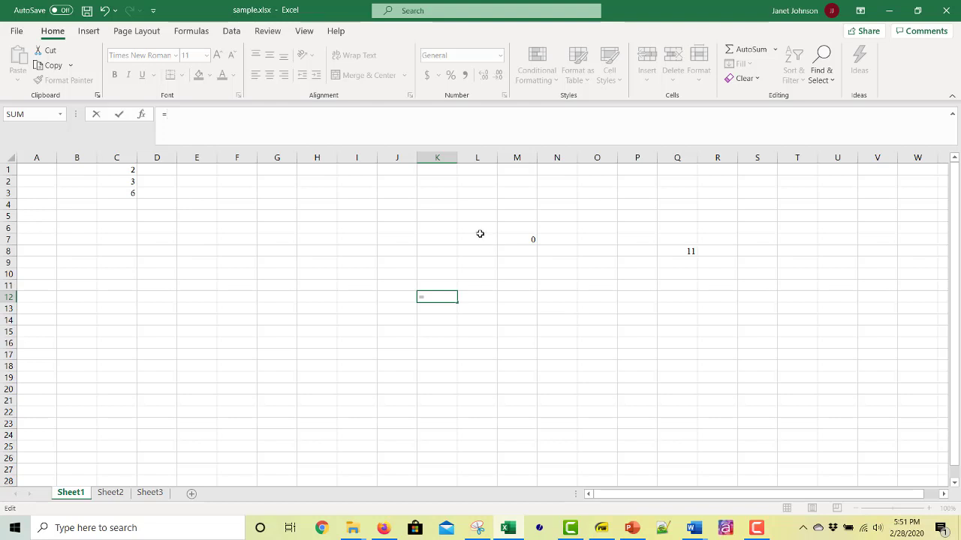
key("Return")
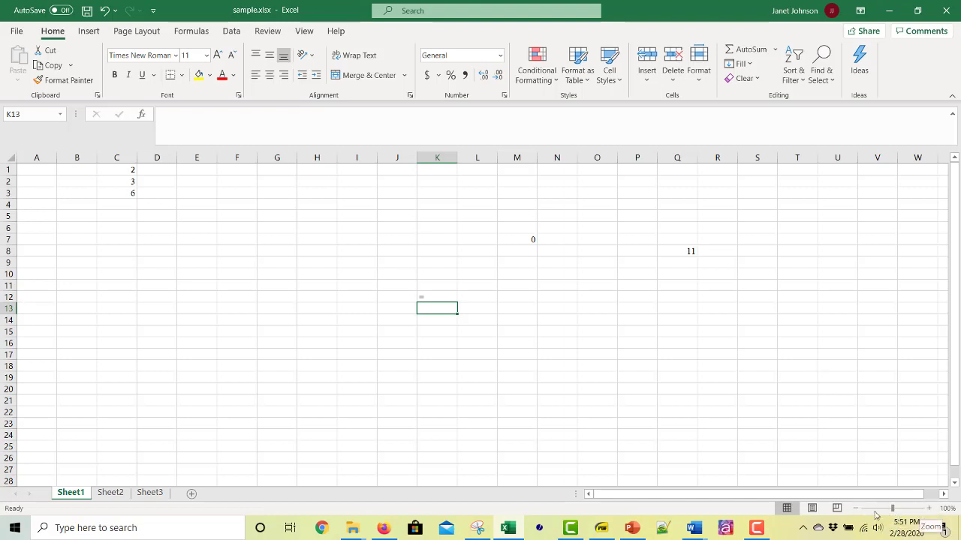
Zoom the worksheet in to 120% and switch it to Page Break Preview
left_click(930, 509)
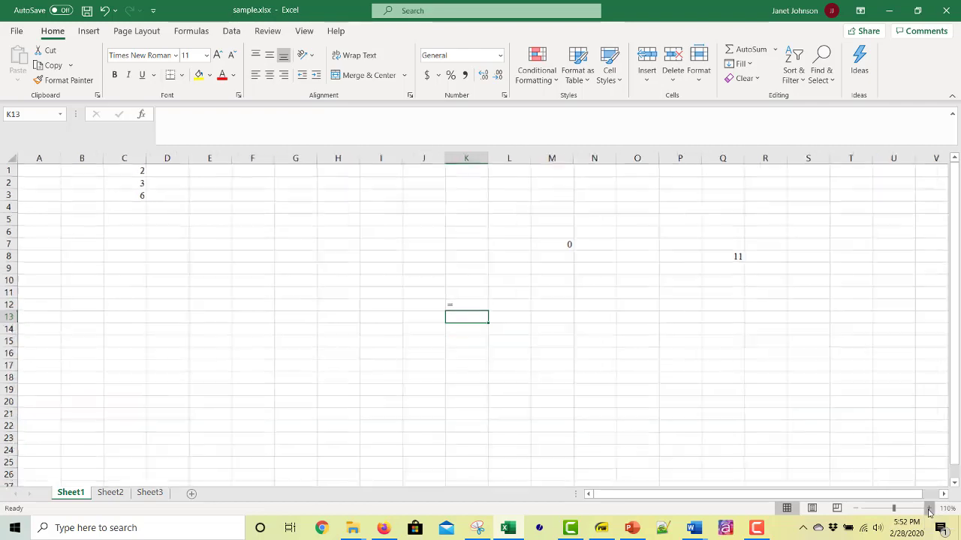
left_click(929, 509)
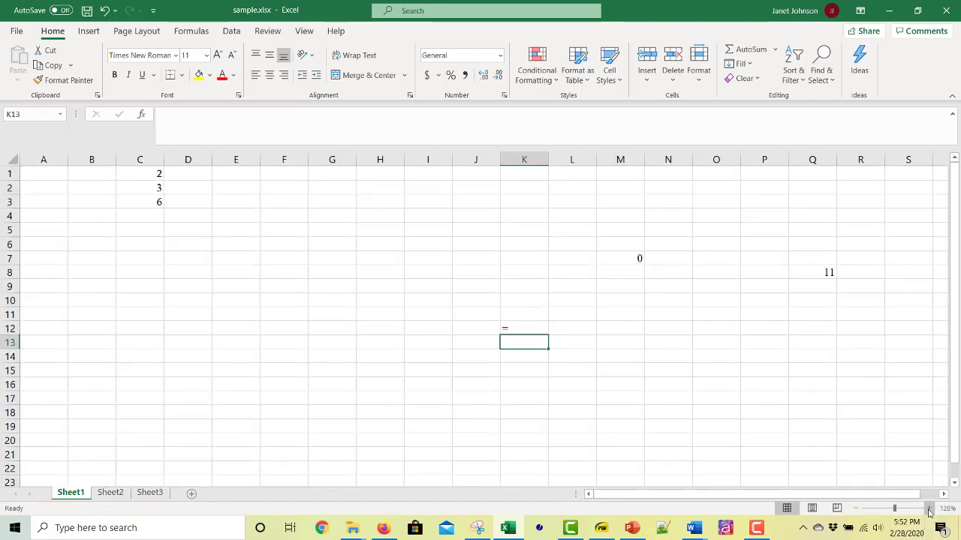
left_click(836, 509)
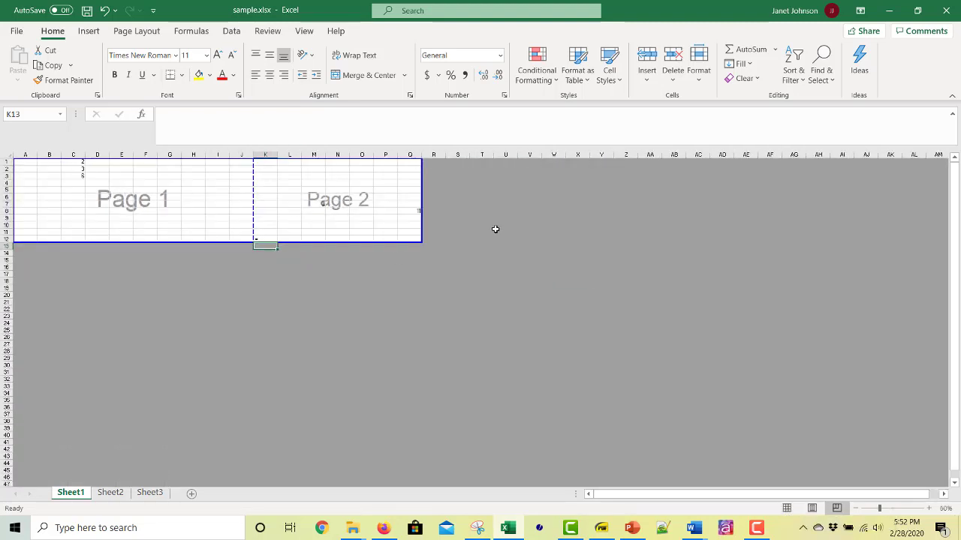
left_click(757, 529)
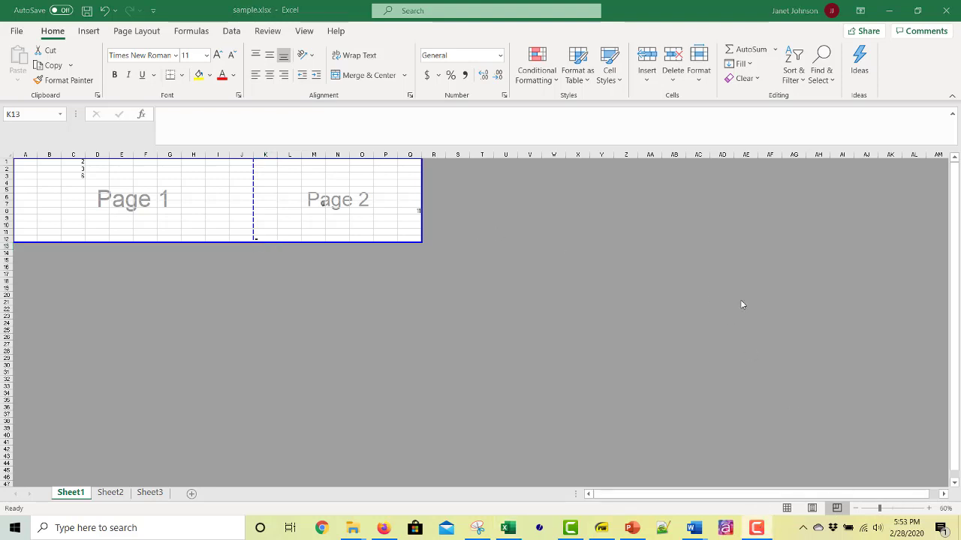
Switch Sheet1 to Page Layout view and look over its pages, including the header and footer areas
left_click(811, 513)
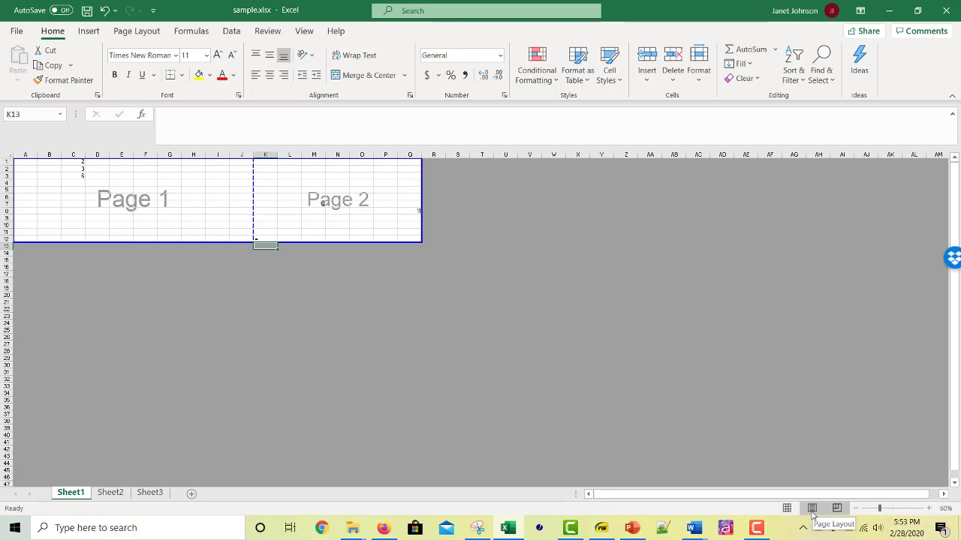
left_click(811, 509)
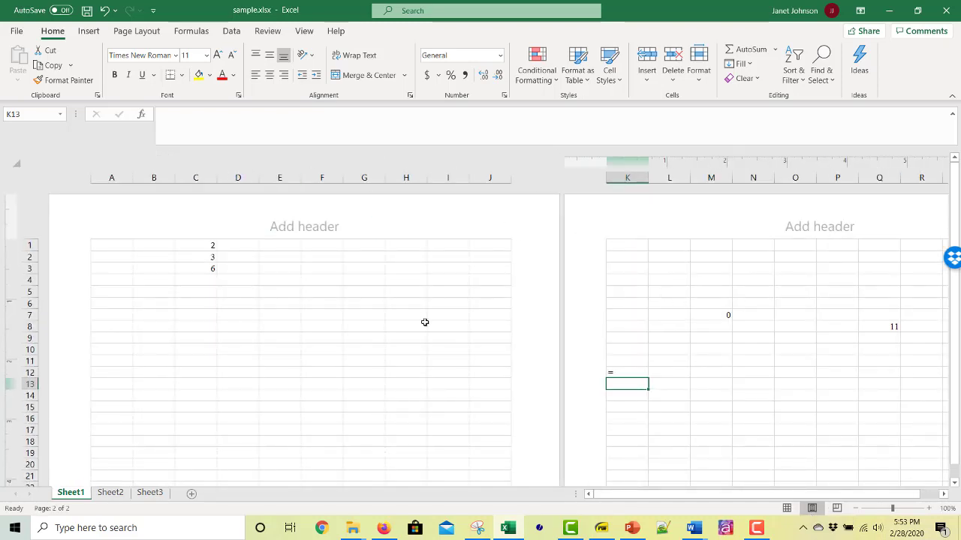
scroll(445, 339, "down", 3)
scroll(445, 339, "down", 9)
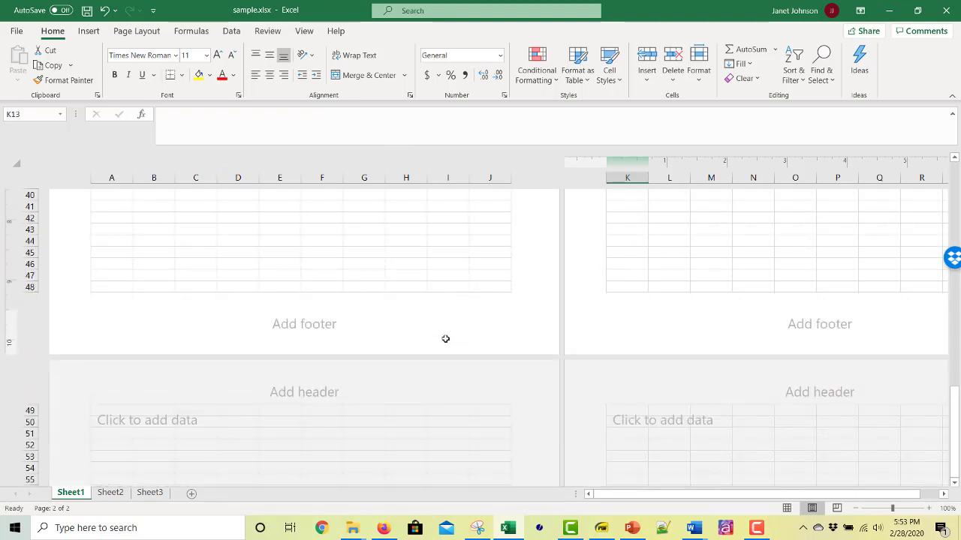
scroll(445, 339, "up", 13)
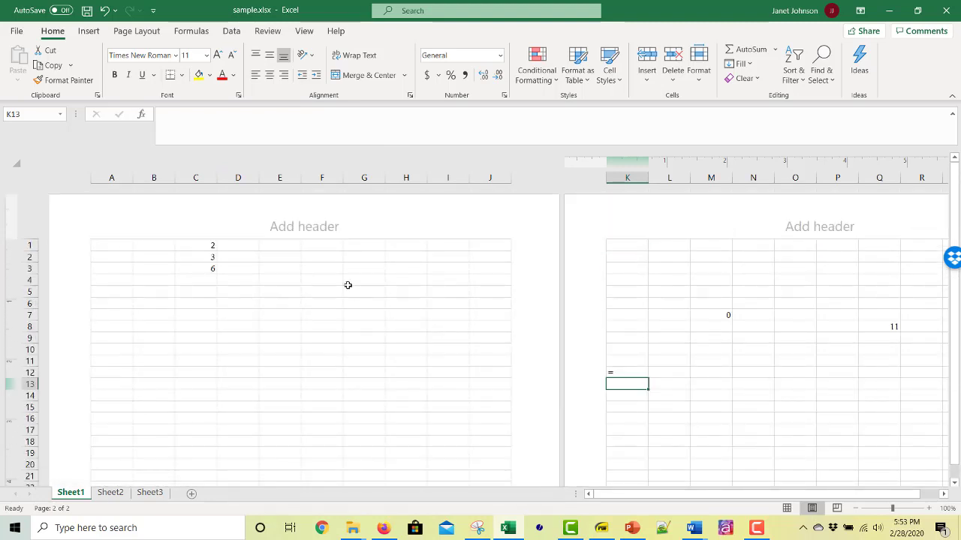
Add the text "header" to the center section of the page header and check it on both pages
left_click(318, 228)
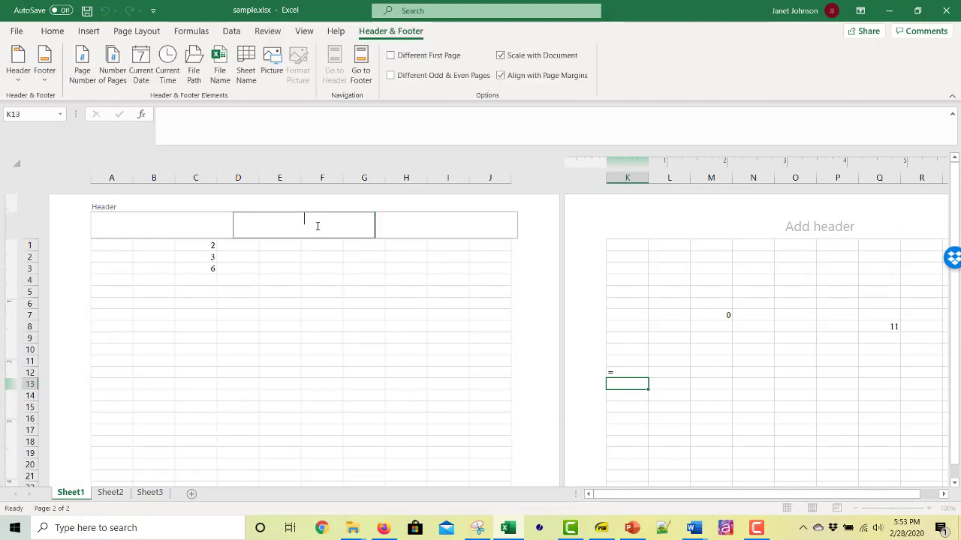
type("header")
key("Escape")
left_click(372, 327)
scroll(468, 362, "down", 5)
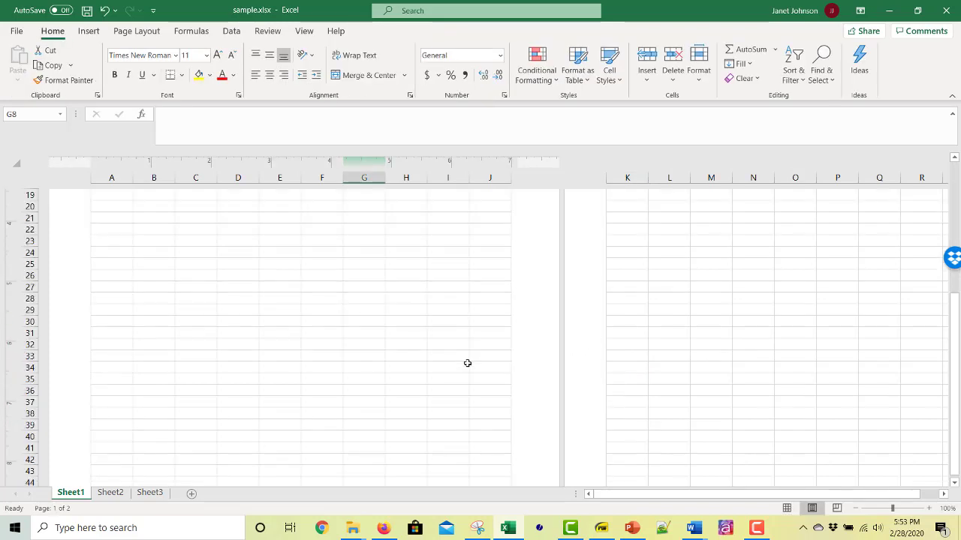
scroll(395, 249, "up", 5)
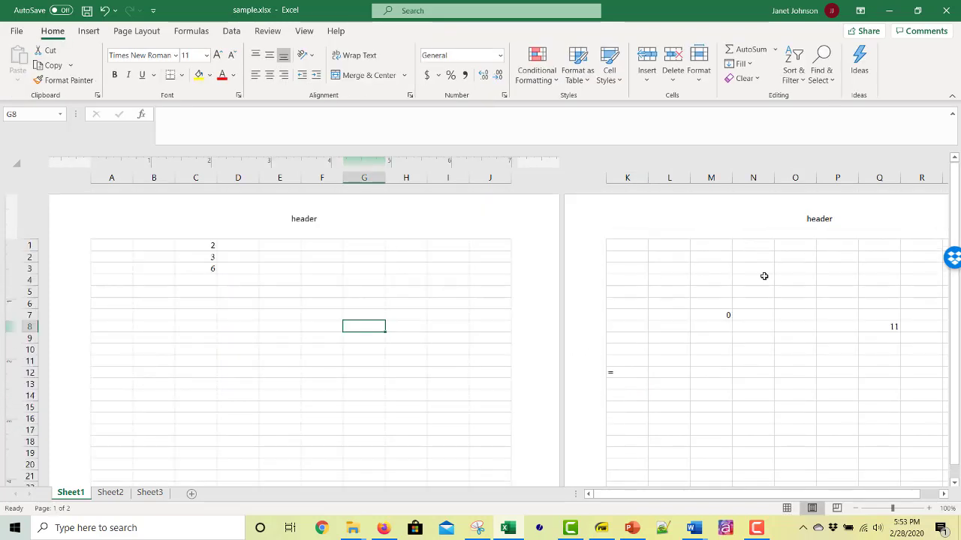
Add the text "footer" to the center section of the first page's footer
scroll(601, 484, "down", 3)
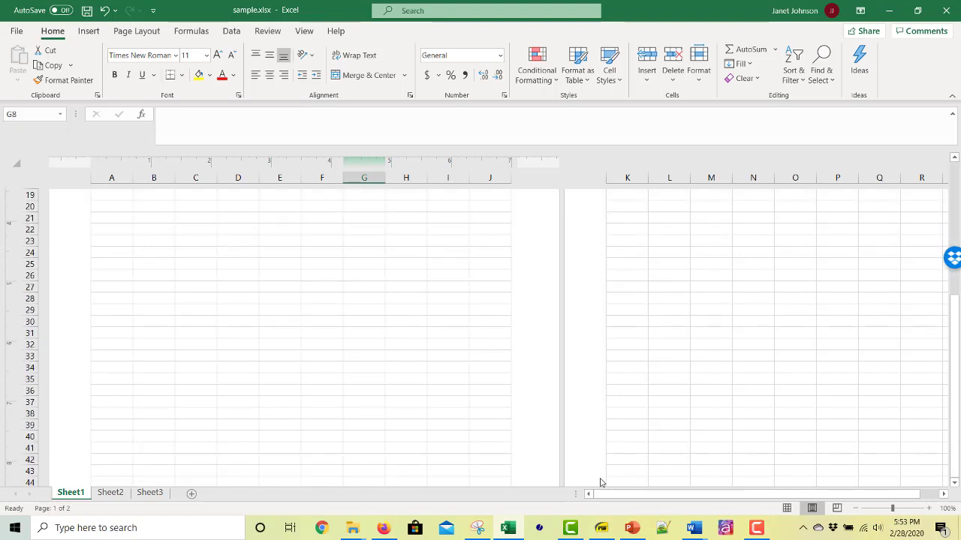
scroll(598, 482, "down", 8)
left_click(297, 390)
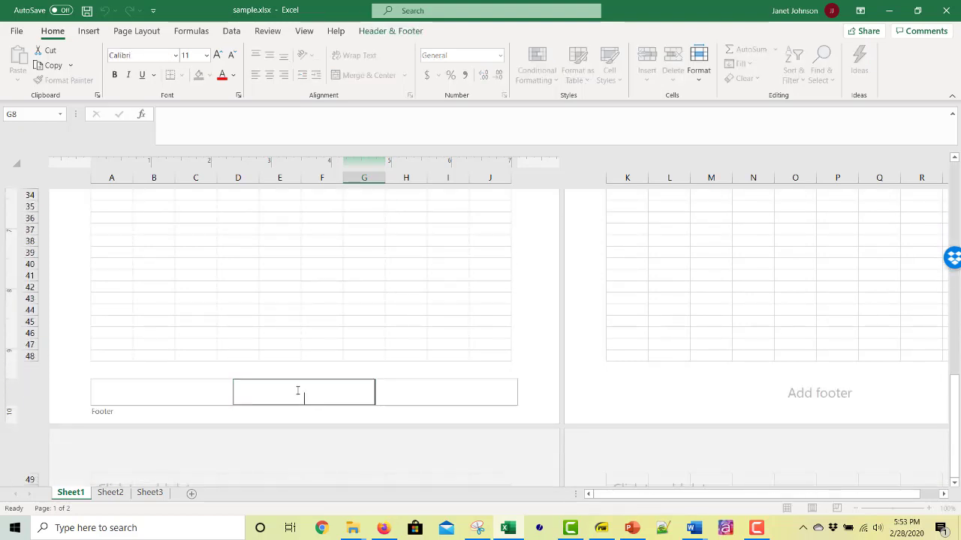
type("footer")
Hide the white space between the pages and return the worksheet to Normal view
double_click(505, 428)
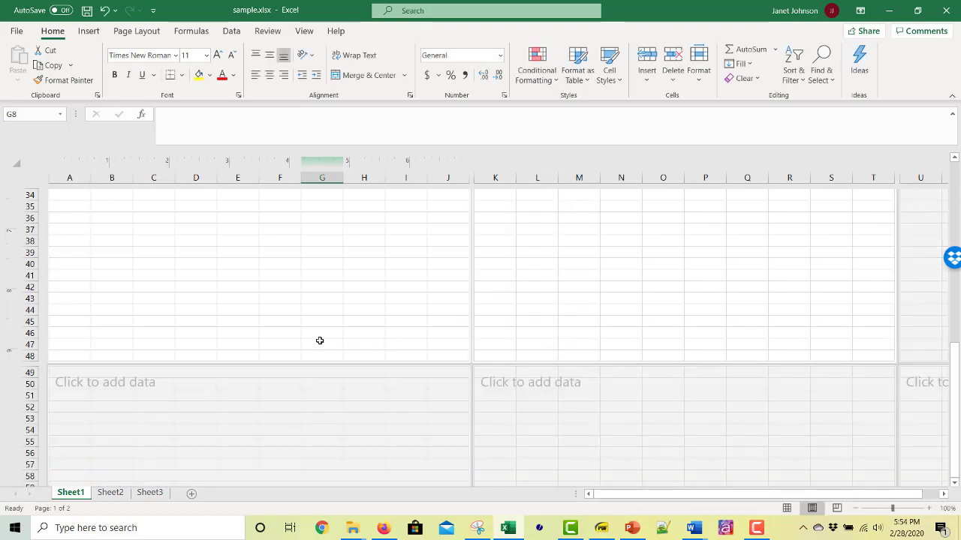
scroll(668, 376, "up", 8)
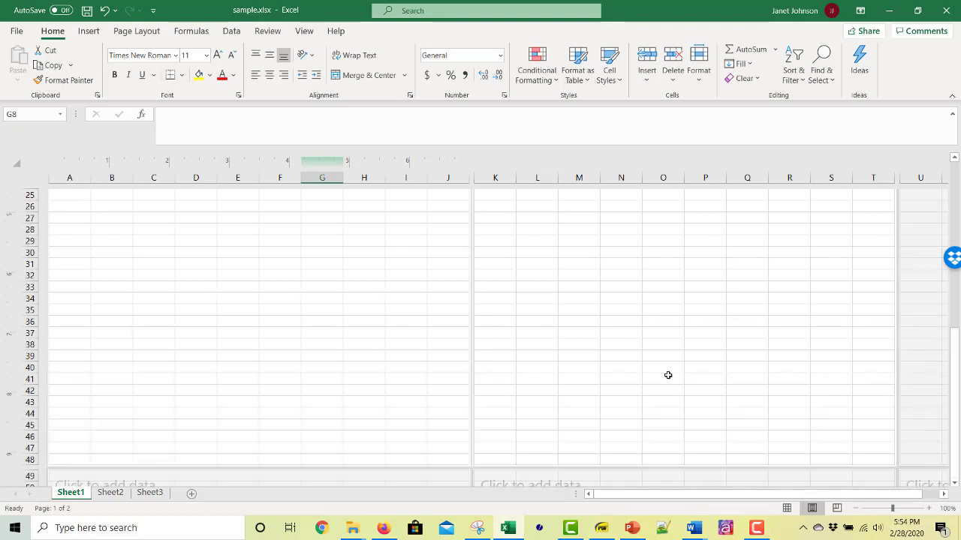
scroll(673, 372, "up", 3)
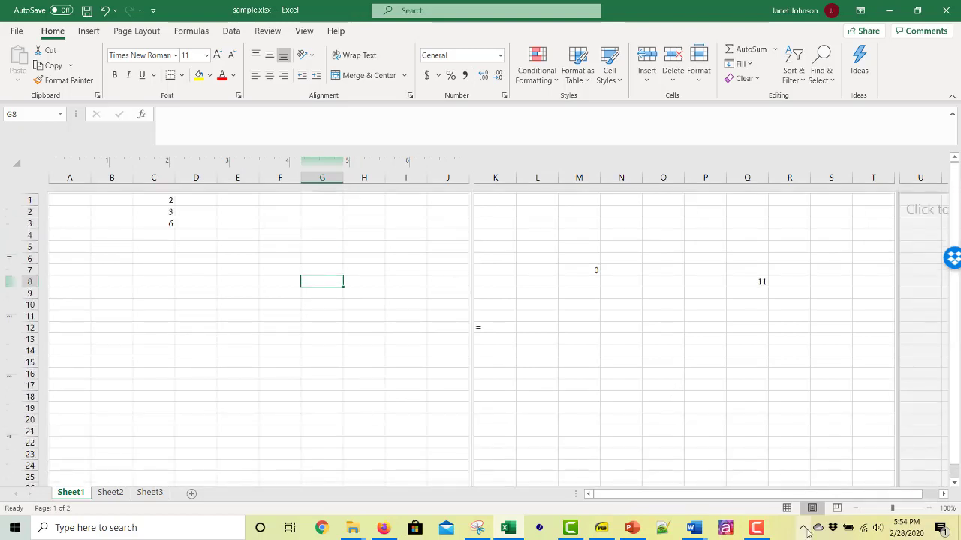
left_click(786, 508)
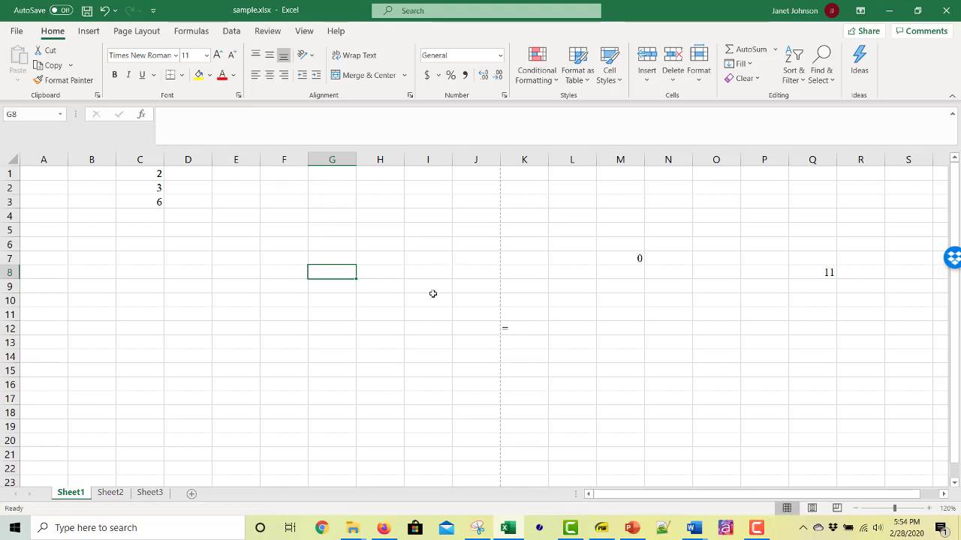
left_click(578, 255)
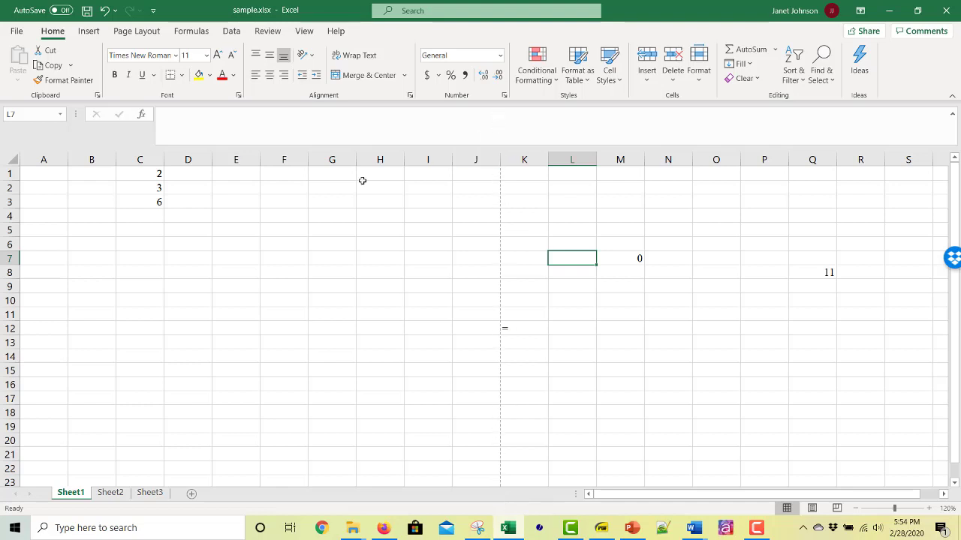
left_click(254, 201)
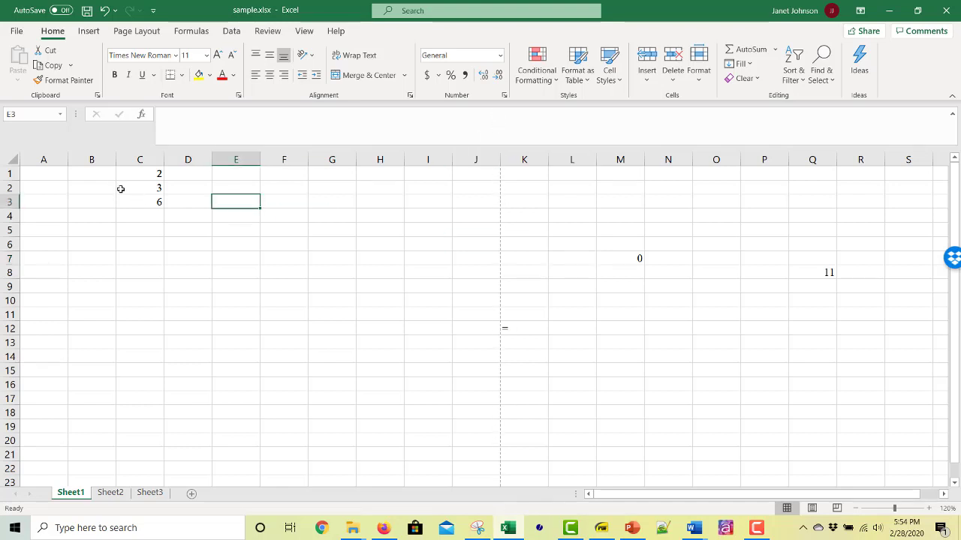
left_click(30, 171)
left_click(400, 215)
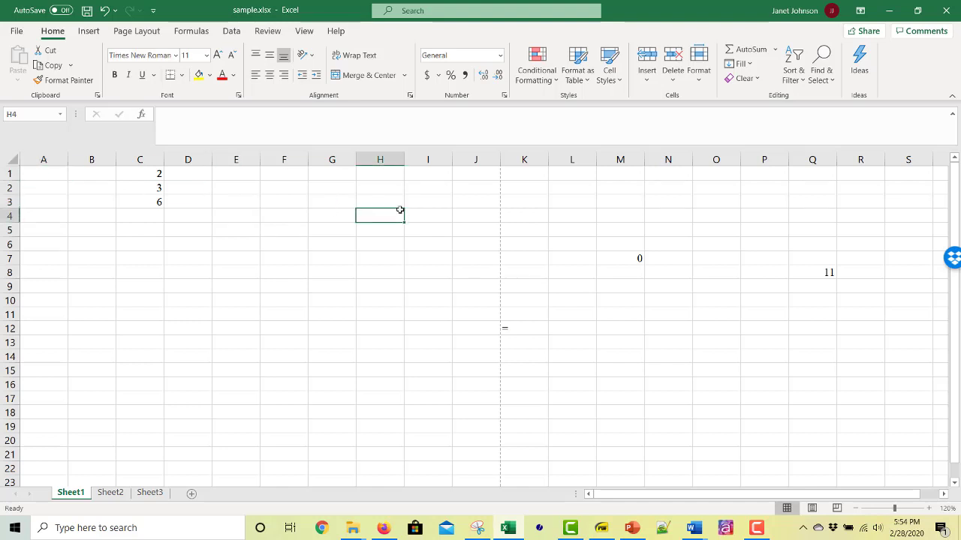
left_click(229, 189)
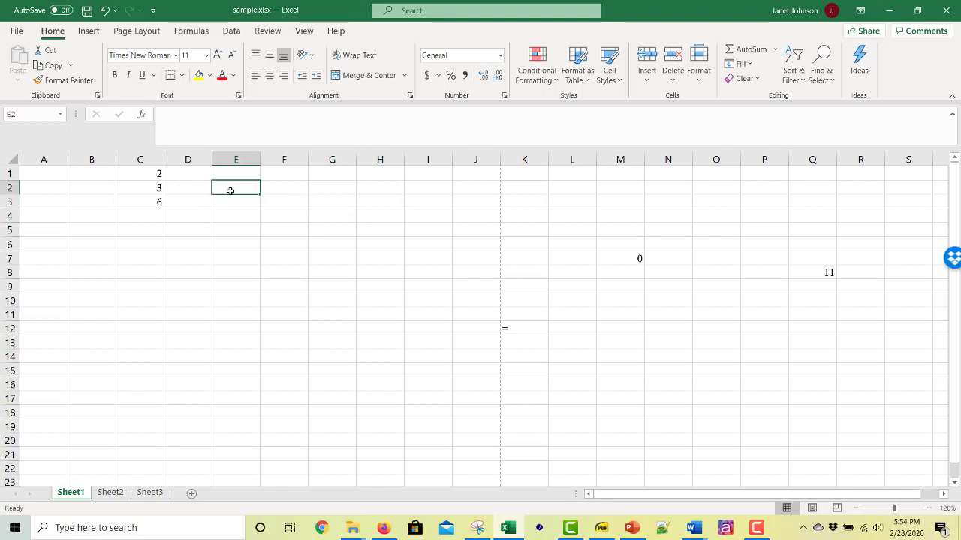
left_click(107, 184)
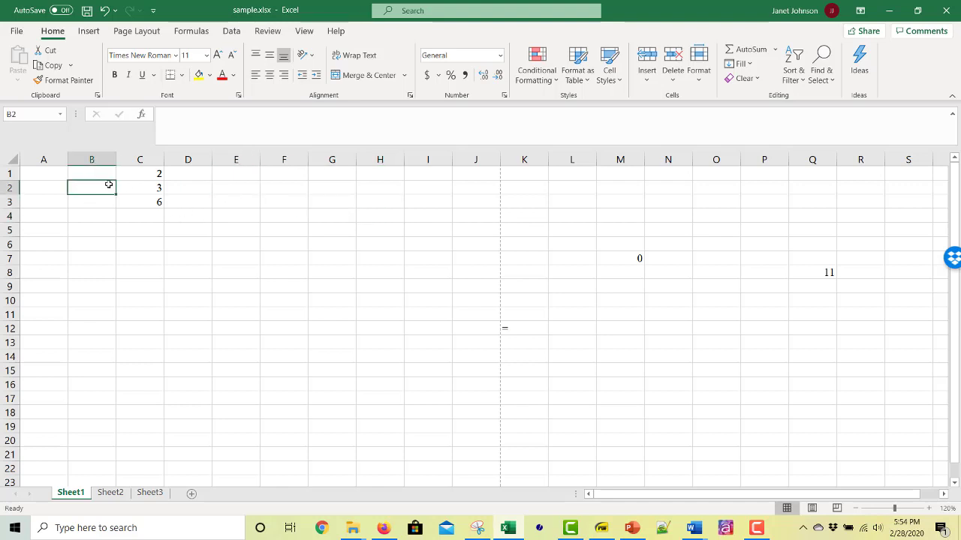
left_click(138, 31)
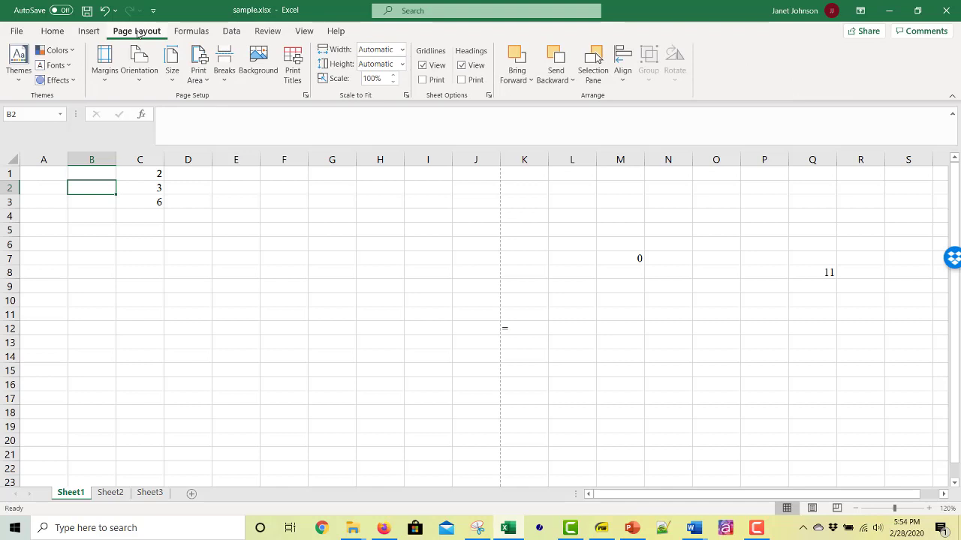
left_click_drag(38, 174, 475, 357)
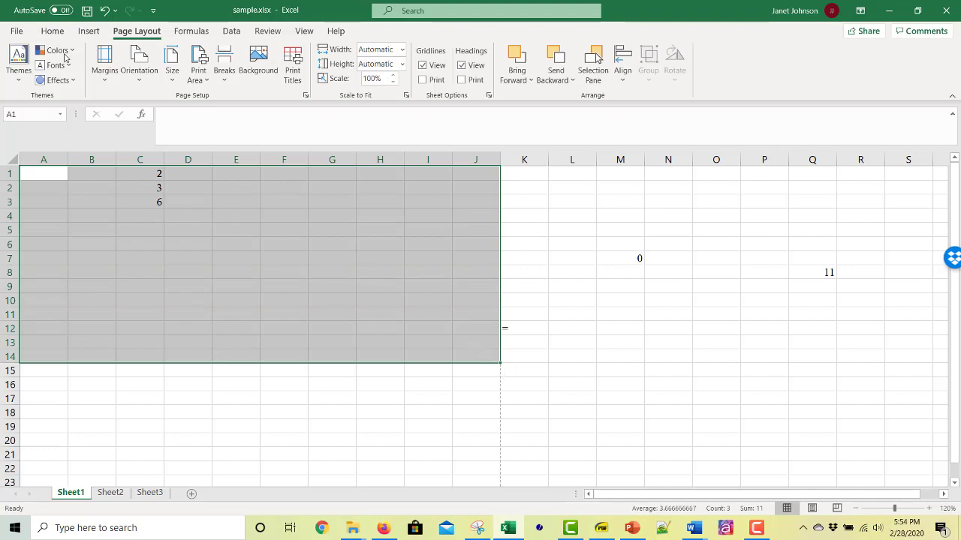
Open the recent workbook Unit 1 Sample.xlsx and clear the selection of its student data
left_click(16, 30)
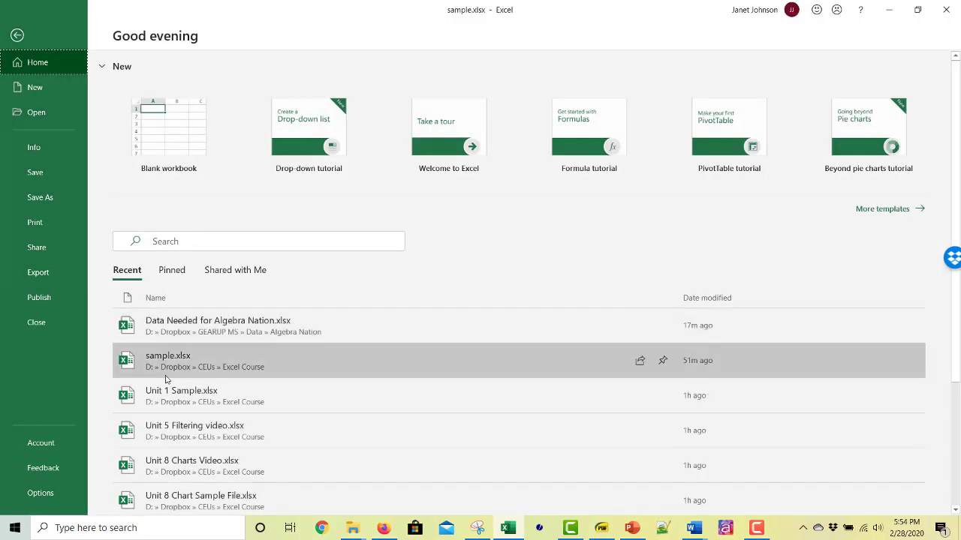
key("Escape")
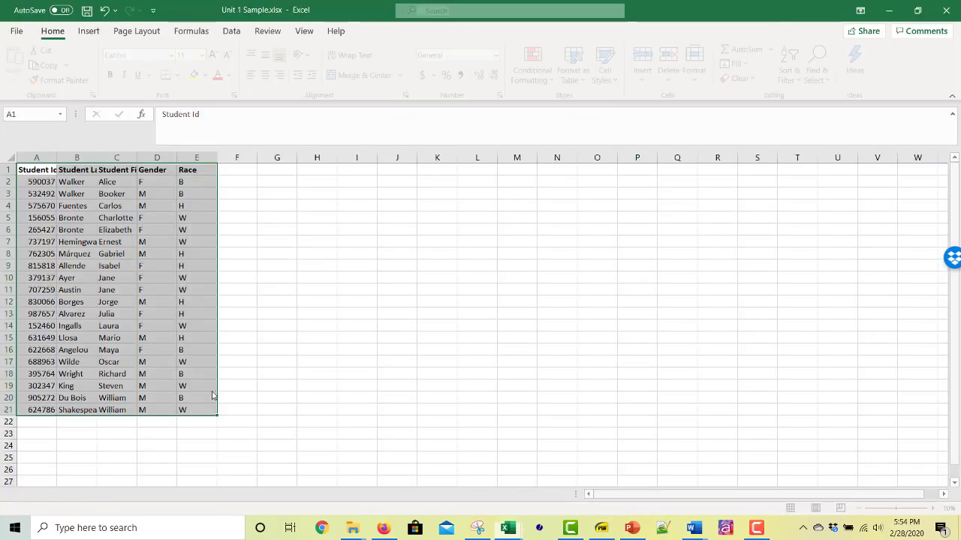
left_click(443, 340)
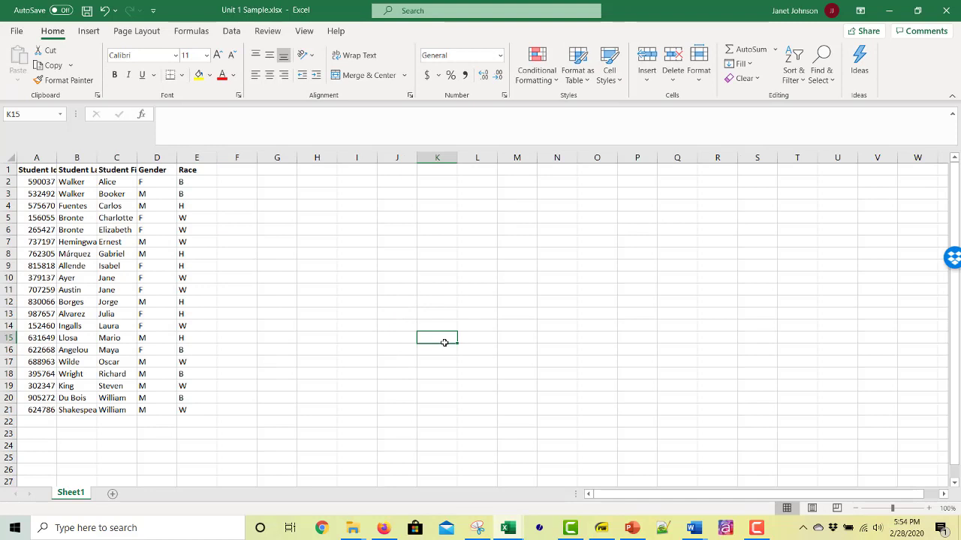
Widen columns A through E of the student list so their headings and entries fit
left_click(37, 157)
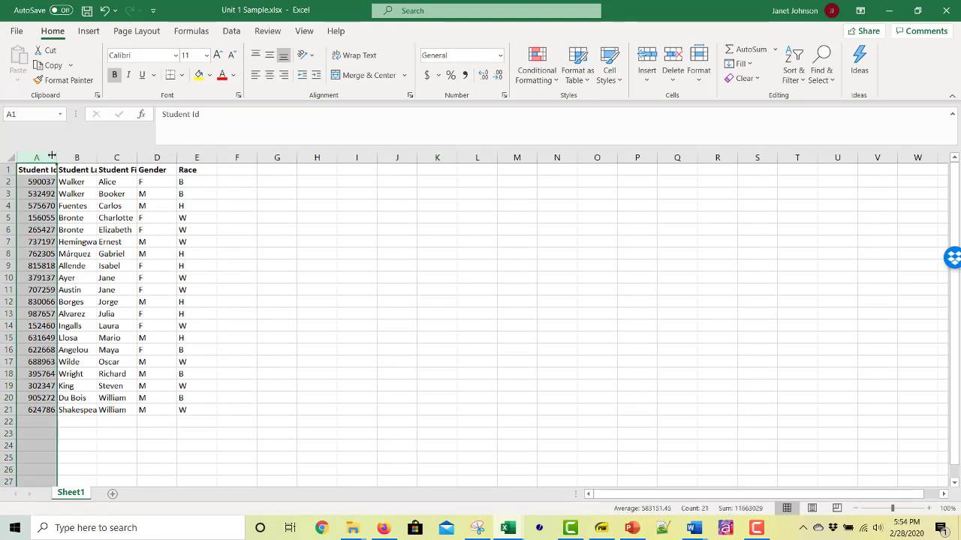
left_click_drag(58, 157, 314, 154)
left_click(139, 156)
left_click(481, 264)
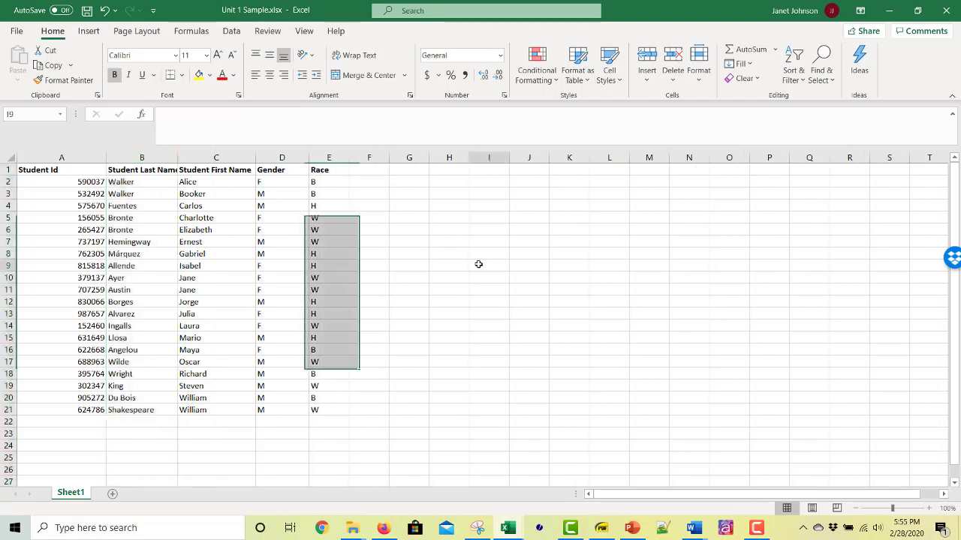
Set the student list in cells A1 to E21 as the print area and clear the selection
left_click(139, 32)
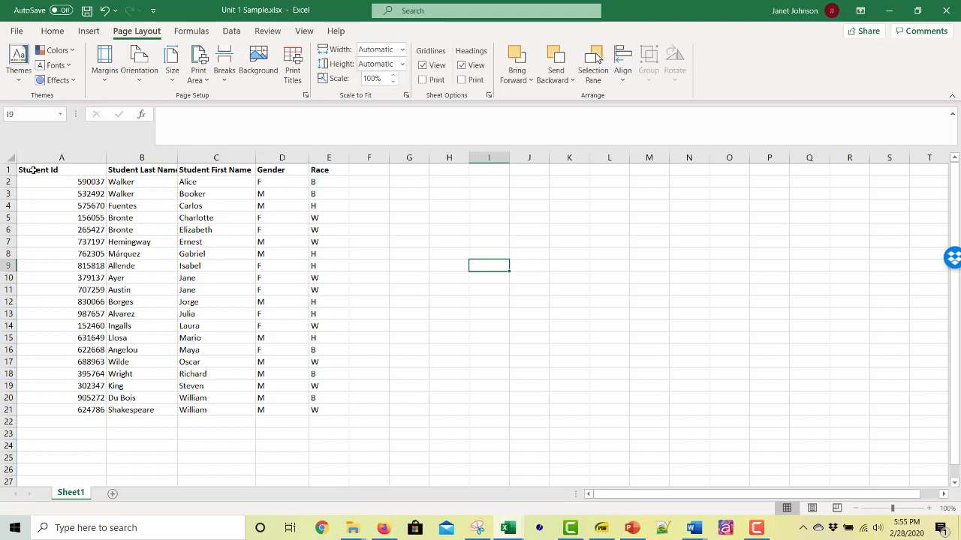
left_click_drag(28, 172, 328, 405)
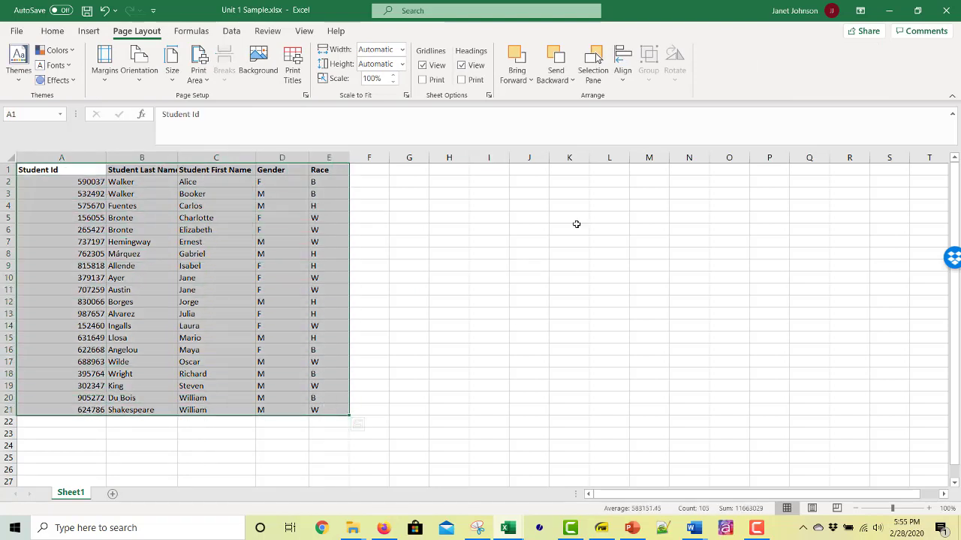
left_click(208, 80)
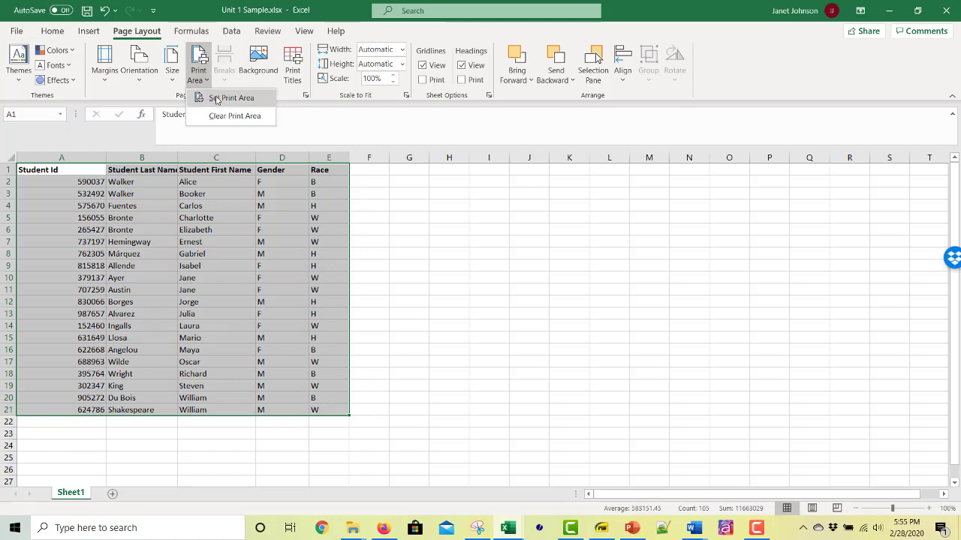
left_click(216, 98)
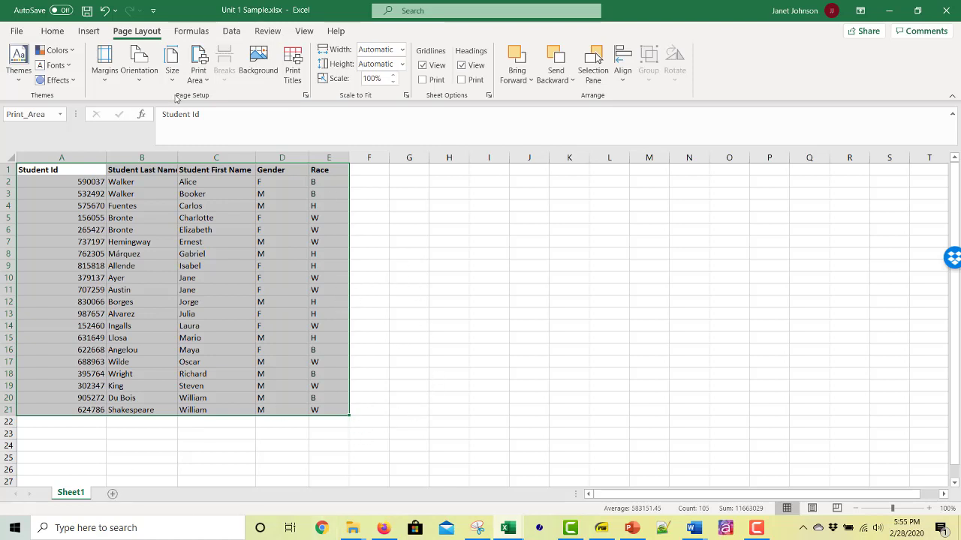
left_click_drag(489, 289, 489, 279)
Set the worksheet's page margins to the Narrow preset after trying the Normal preset
left_click(106, 85)
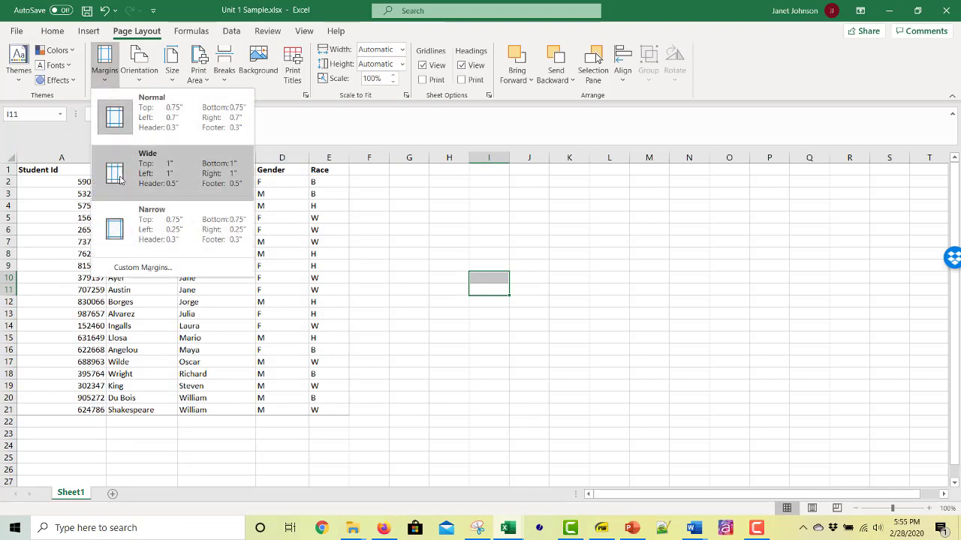
left_click(118, 114)
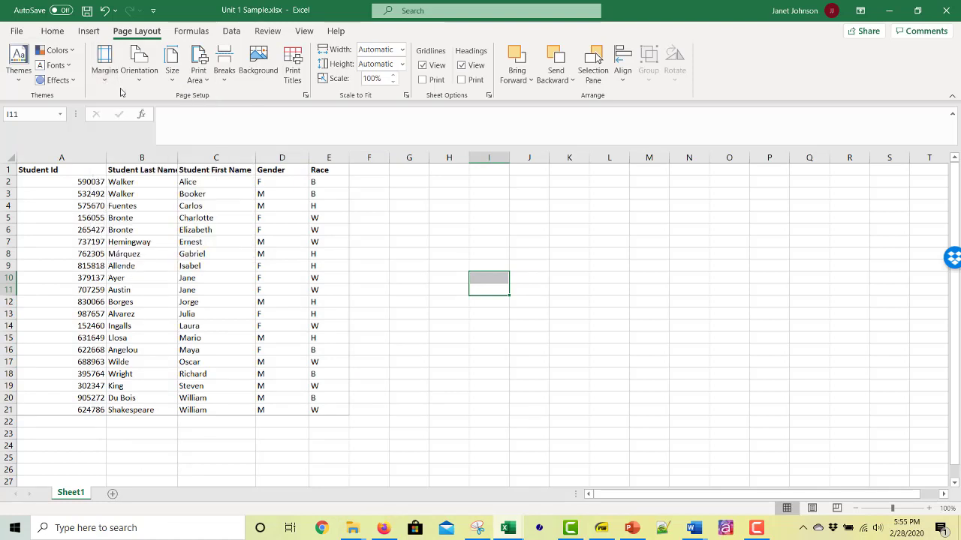
left_click(105, 85)
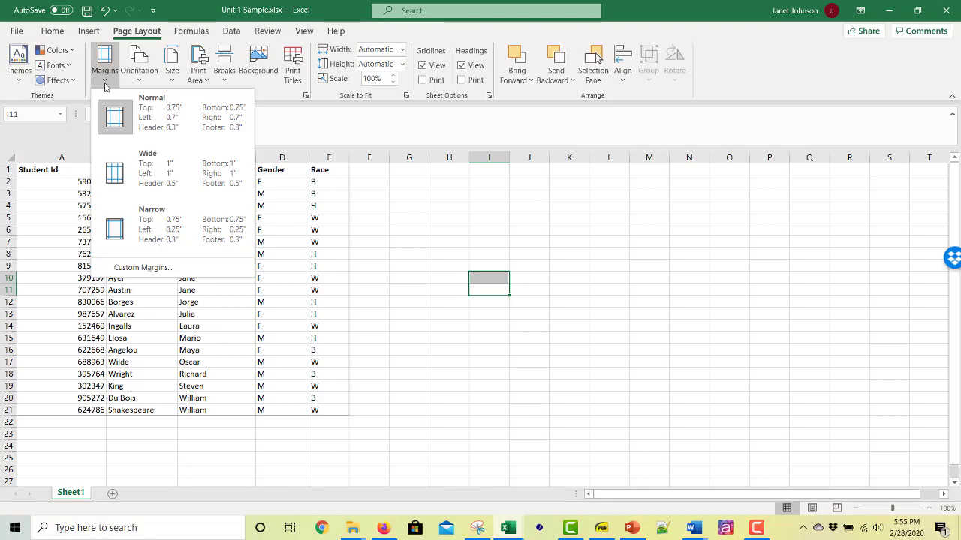
left_click(113, 233)
Look at the page orientation choices without changing them, and scale the printout's height to 1 page
left_click(139, 66)
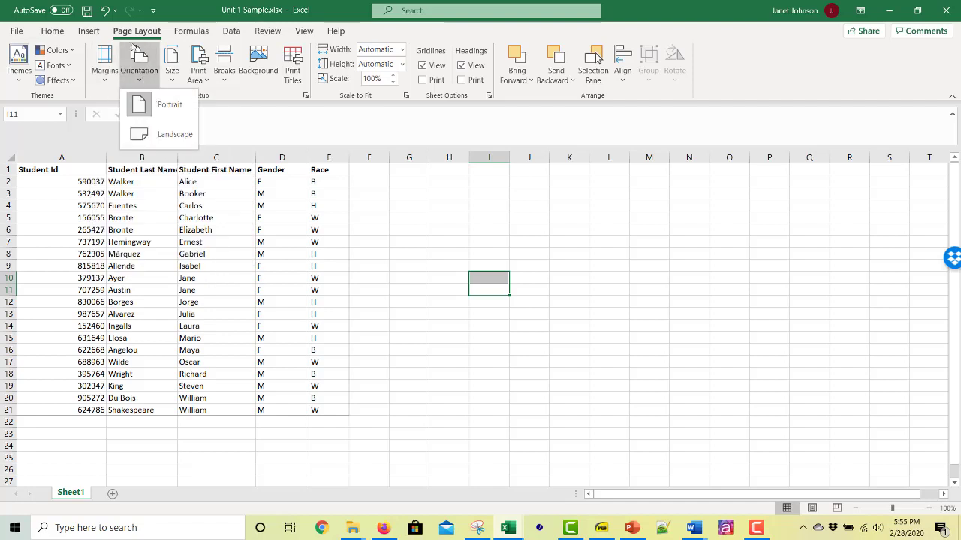
left_click(135, 60)
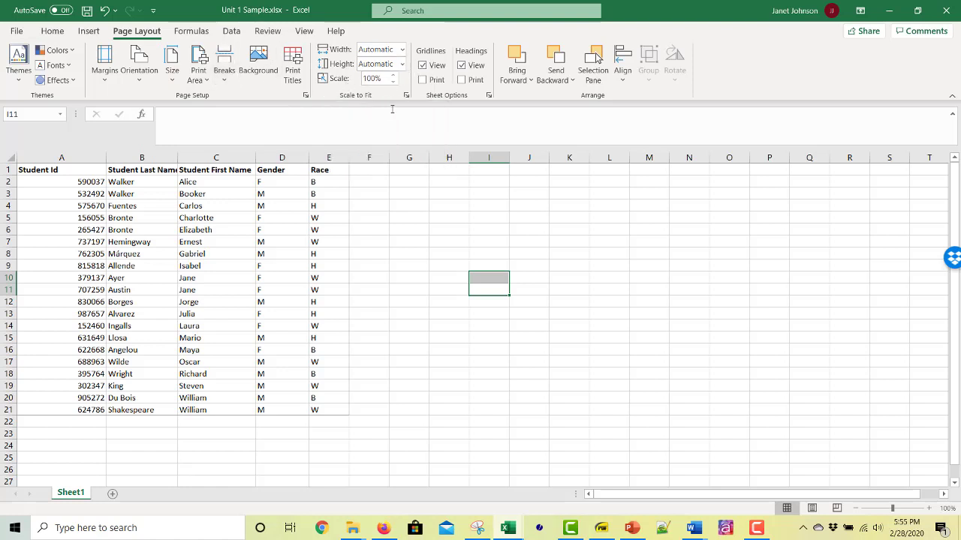
left_click(403, 65)
left_click(403, 96)
Create a custom header in Page Setup with the current date in the center section, leaving its font as is
left_click(293, 63)
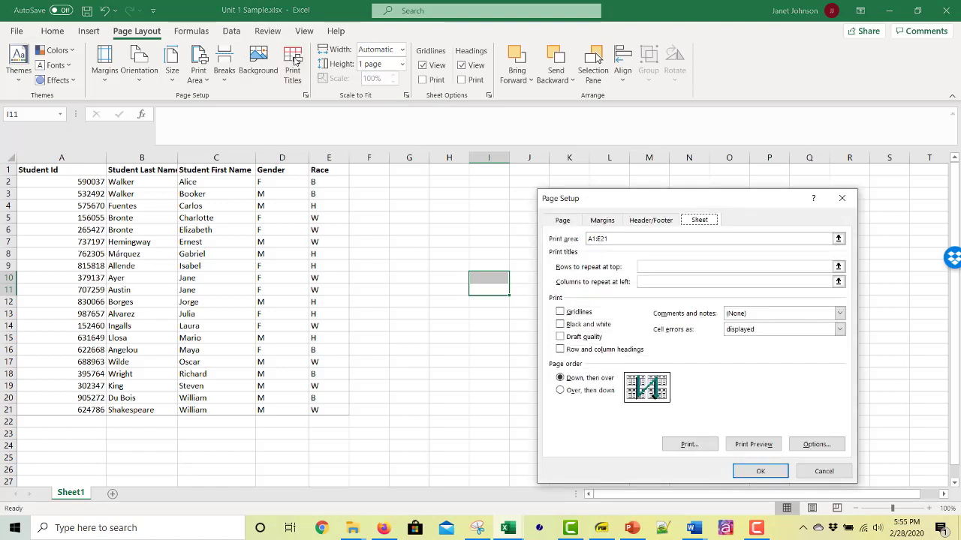
left_click(652, 221)
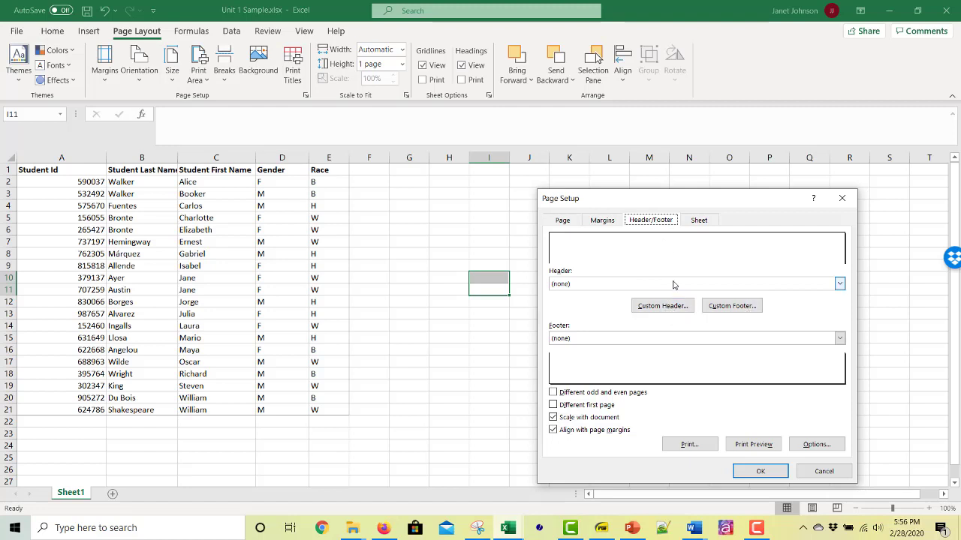
left_click(678, 307)
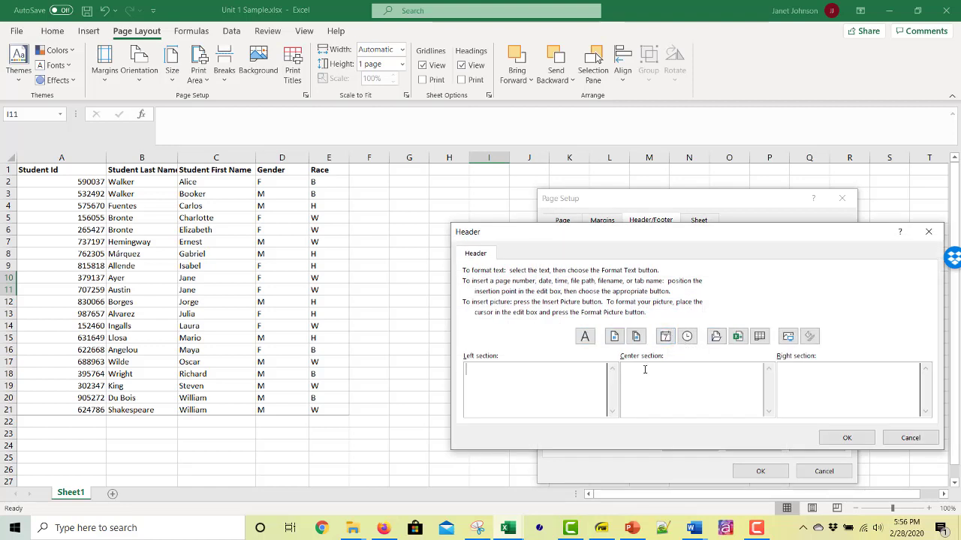
left_click(666, 337)
left_click(584, 336)
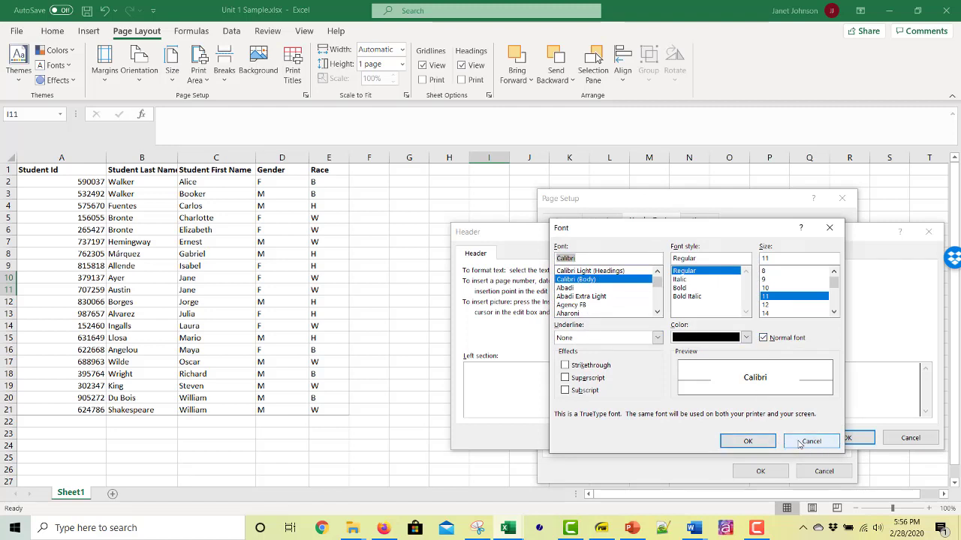
left_click(748, 441)
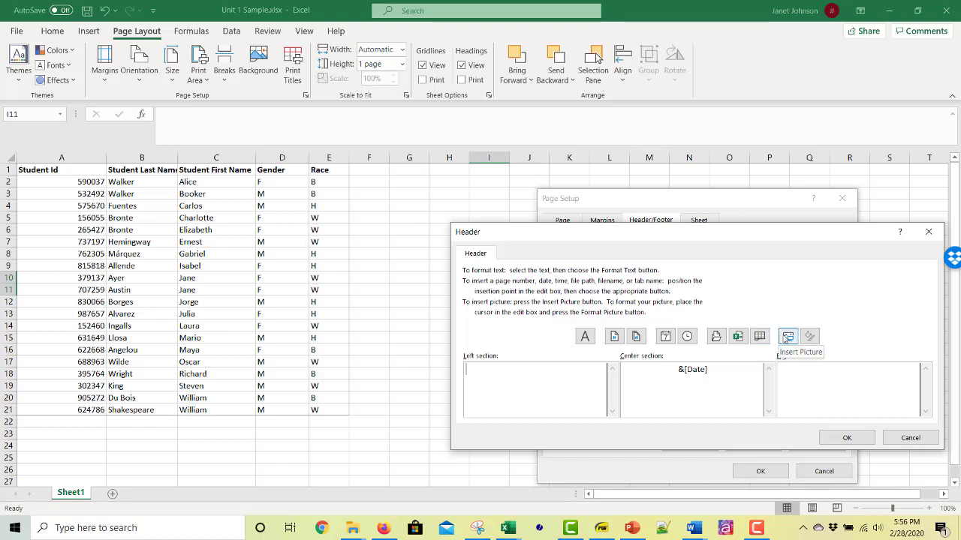
left_click(848, 438)
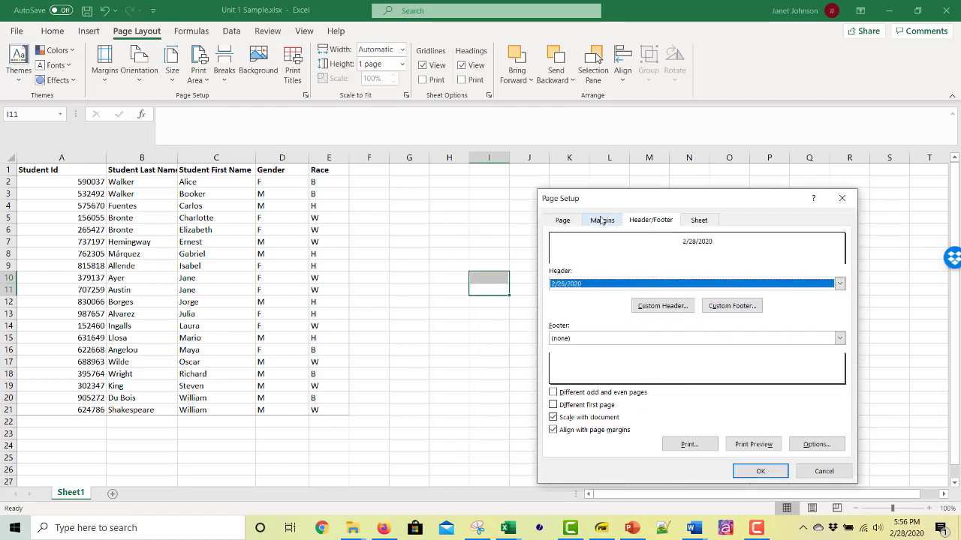
Look over the page scaling options and set row 1 to repeat at the top of every printed page
left_click(571, 222)
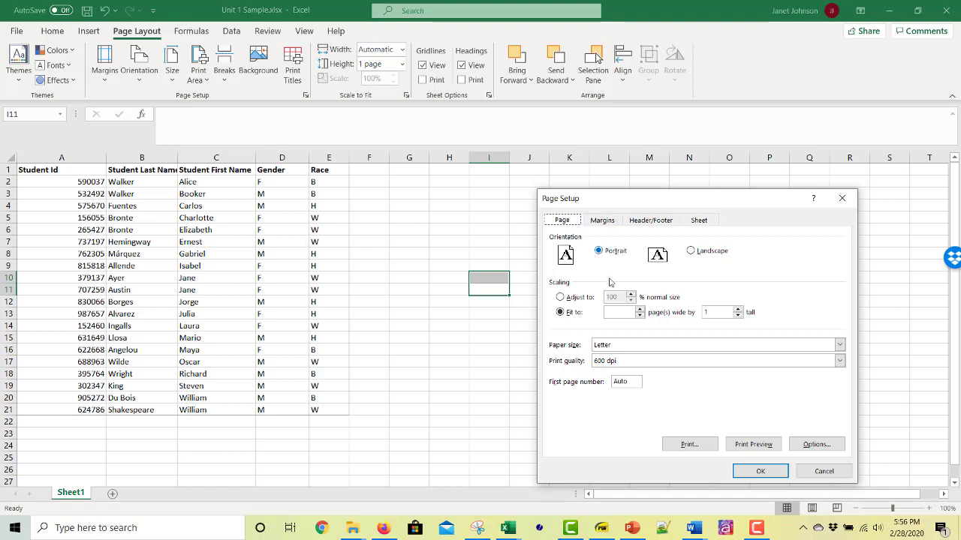
left_click(701, 219)
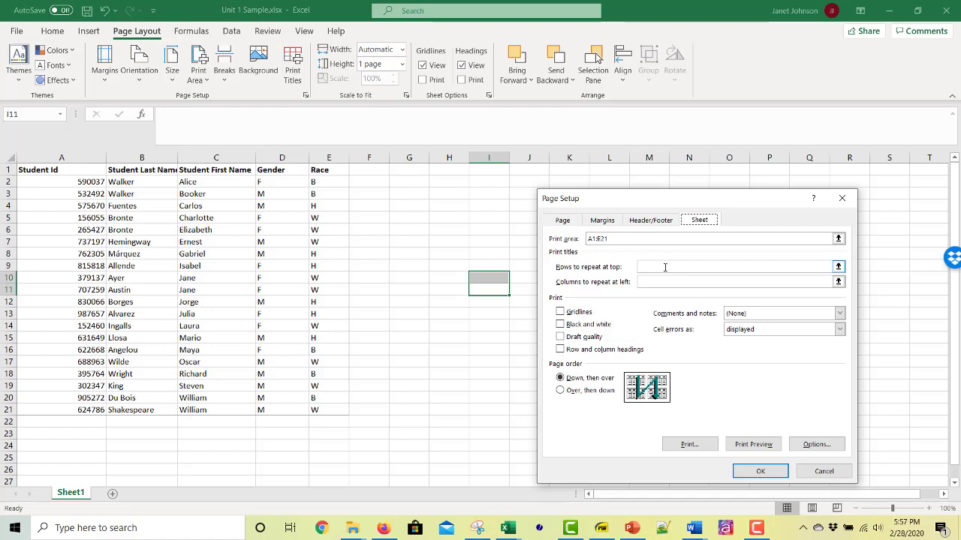
left_click(685, 267)
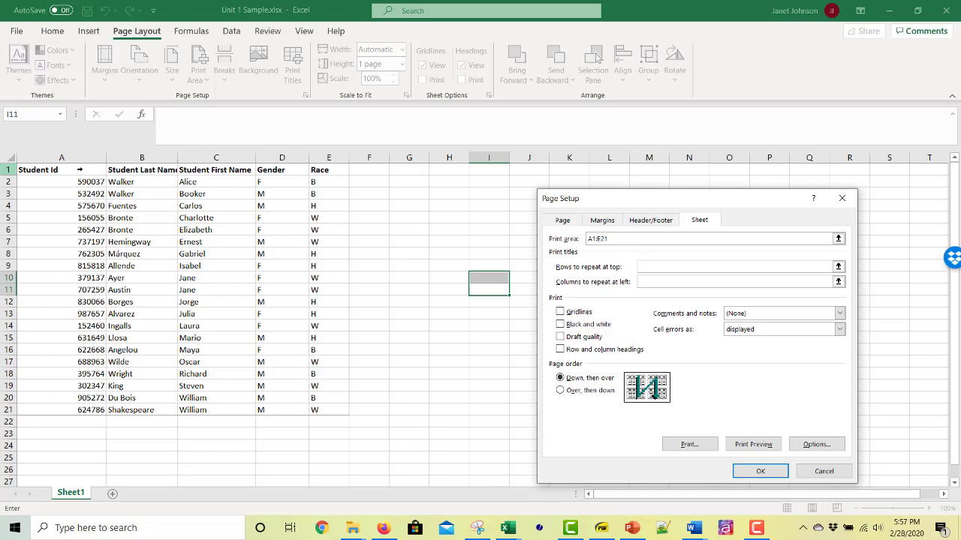
left_click(8, 169)
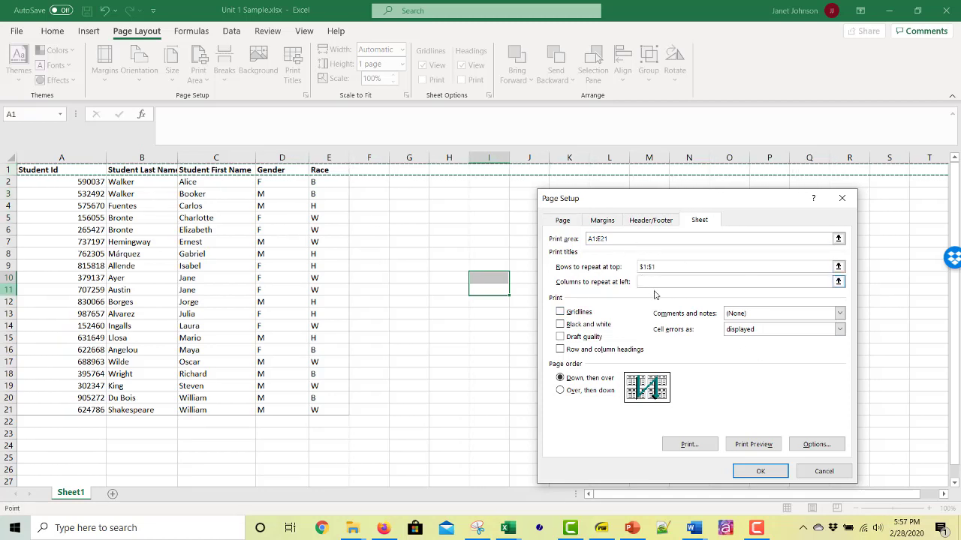
left_click(655, 283)
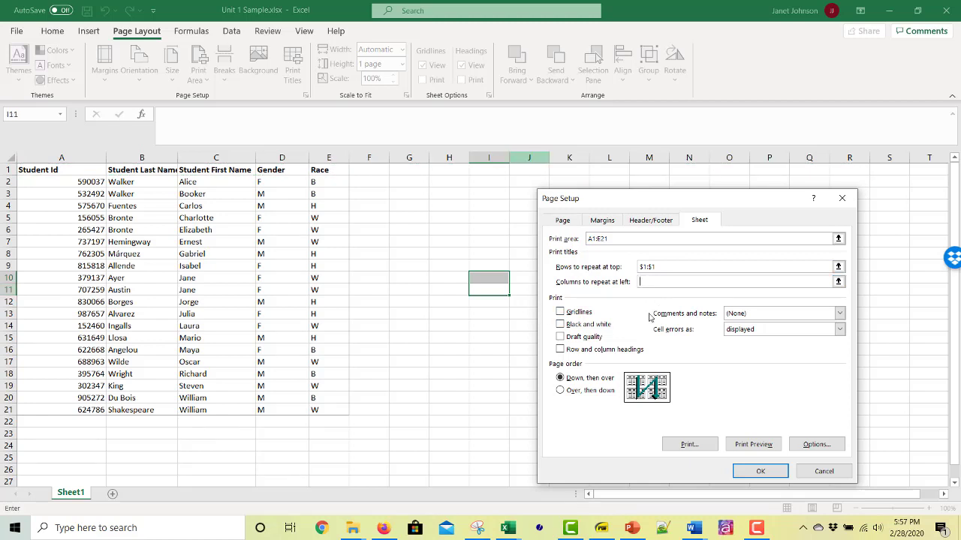
Turn on gridlines and draft quality for printing with page order over, then down, and review the printer's properties
left_click(560, 314)
left_click(560, 337)
left_click(559, 392)
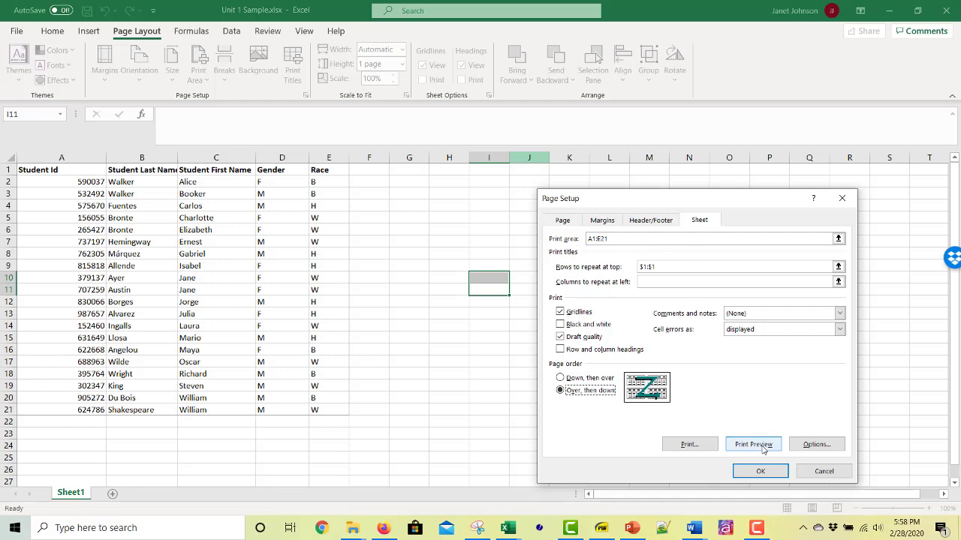
left_click(817, 448)
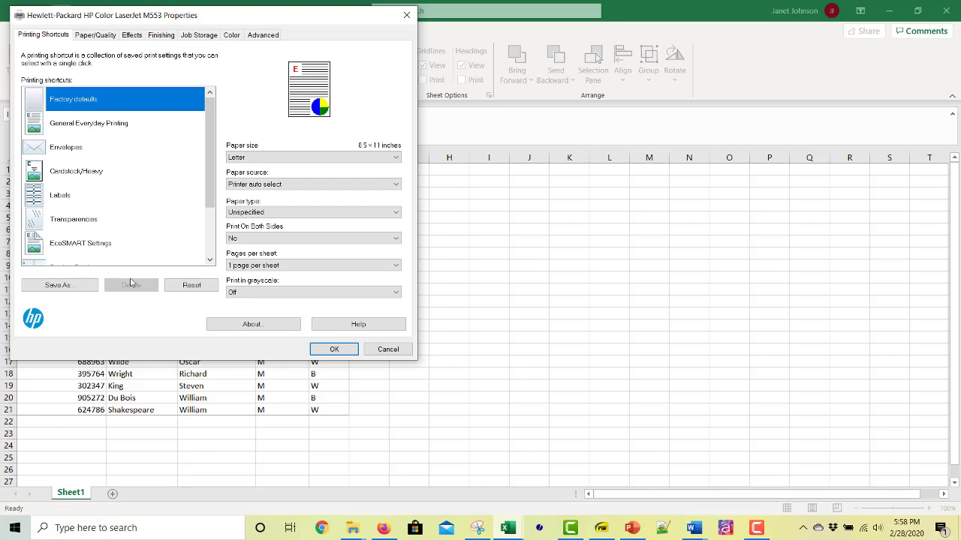
left_click(334, 349)
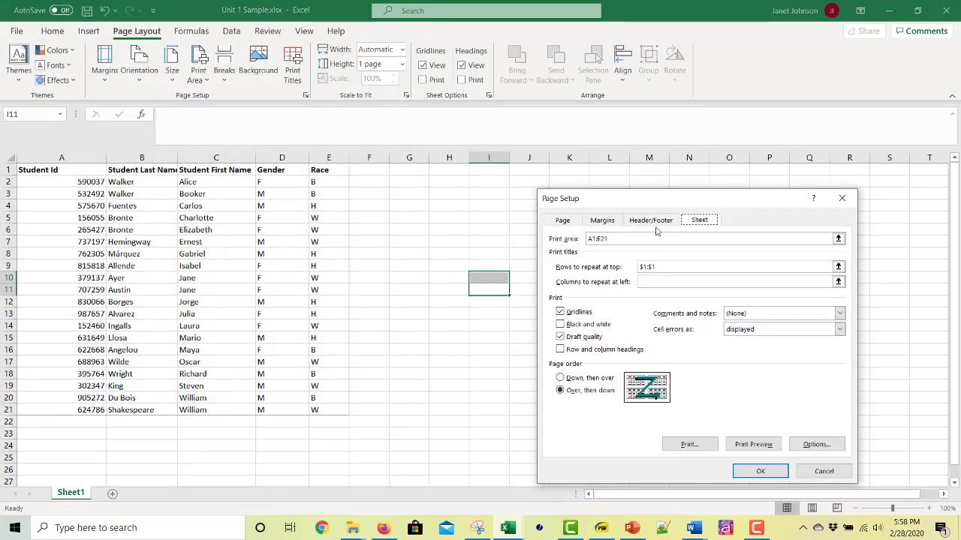
Center the printed student list on the page both horizontally and vertically
left_click(654, 222)
left_click(609, 222)
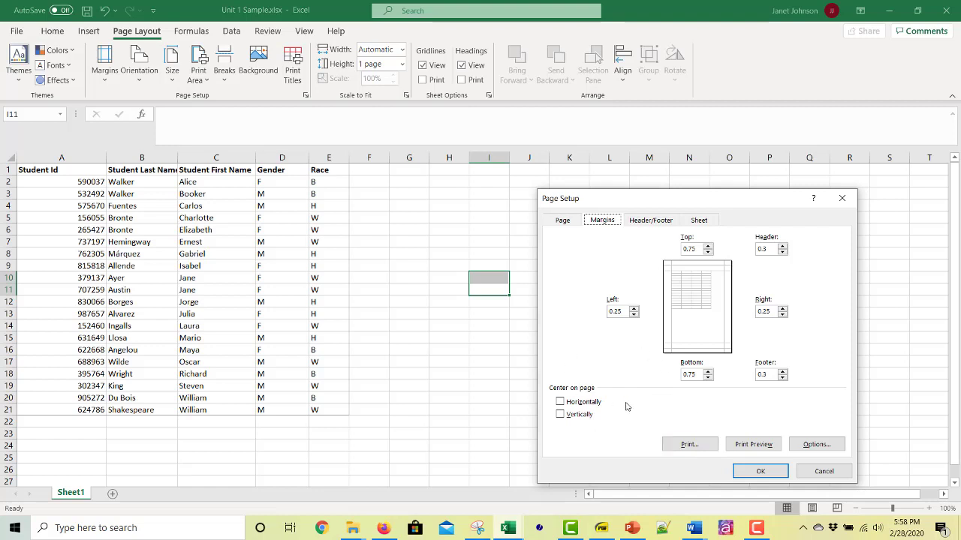
left_click(560, 404)
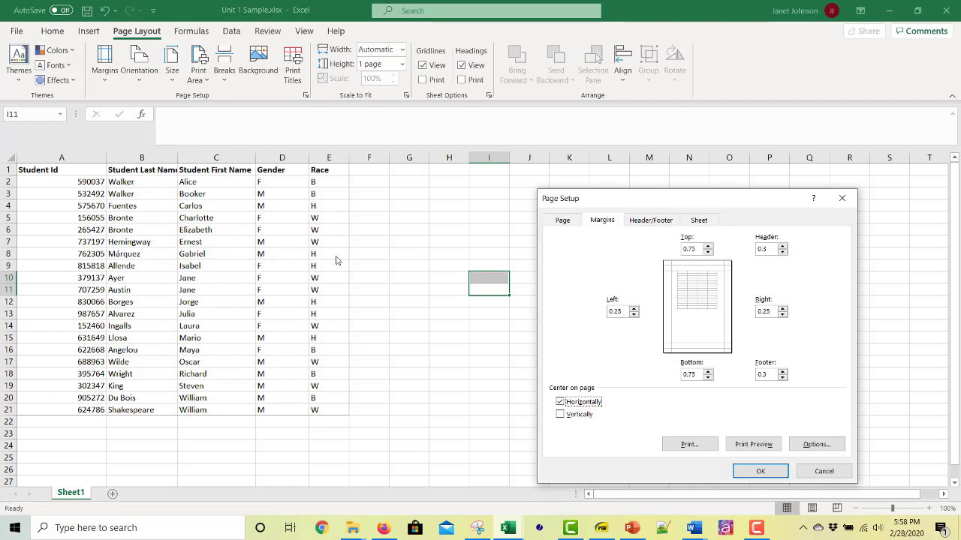
left_click(561, 414)
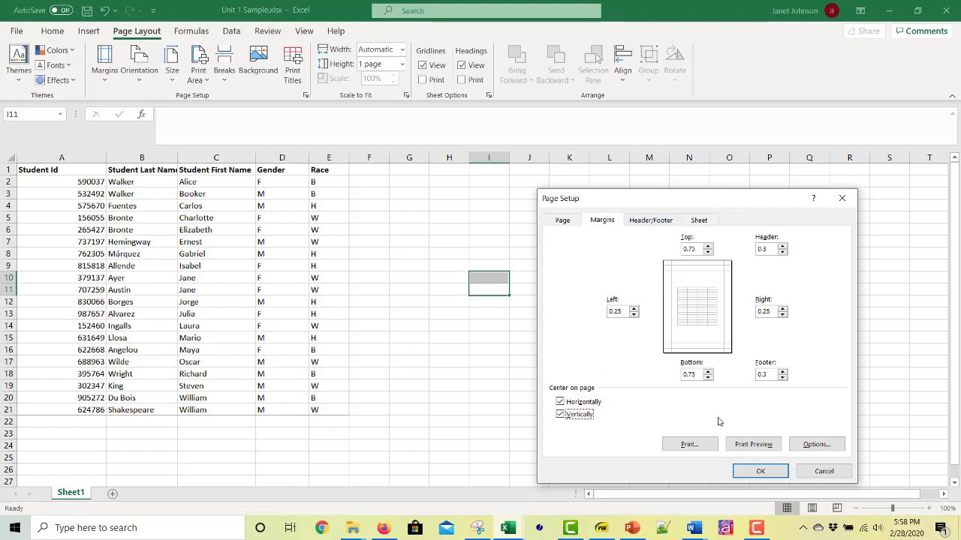
Preview the printout with the new page setup and return to the worksheet, selecting an empty cell
left_click(754, 444)
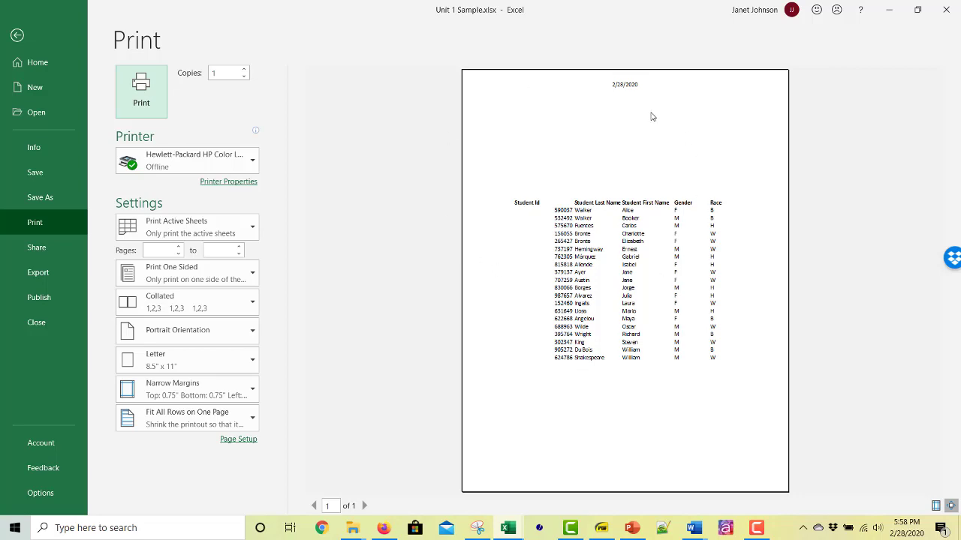
left_click(17, 34)
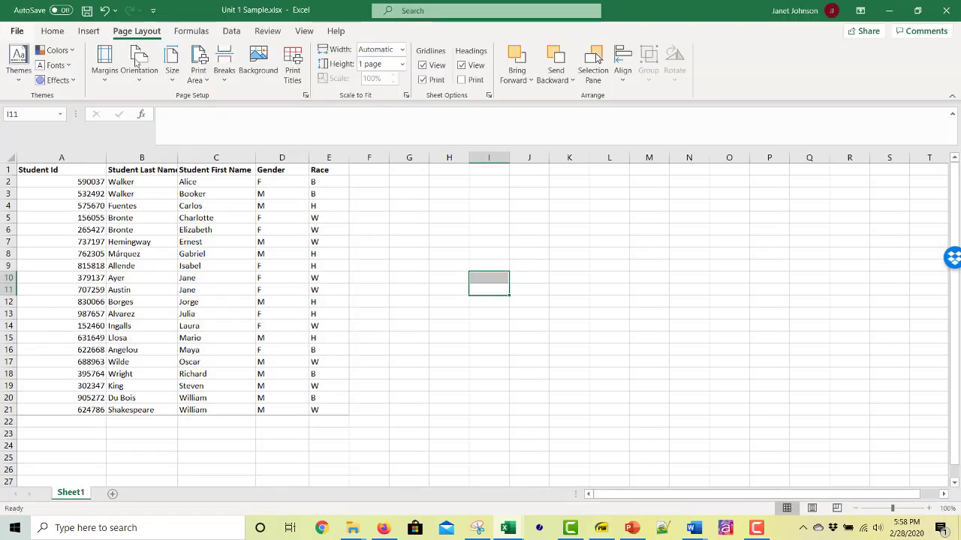
left_click(626, 371)
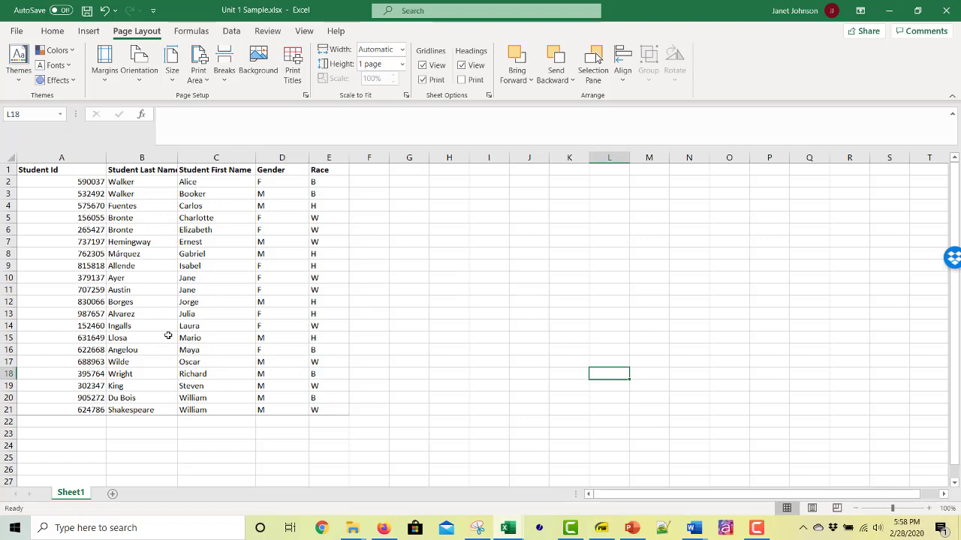
left_click(402, 334)
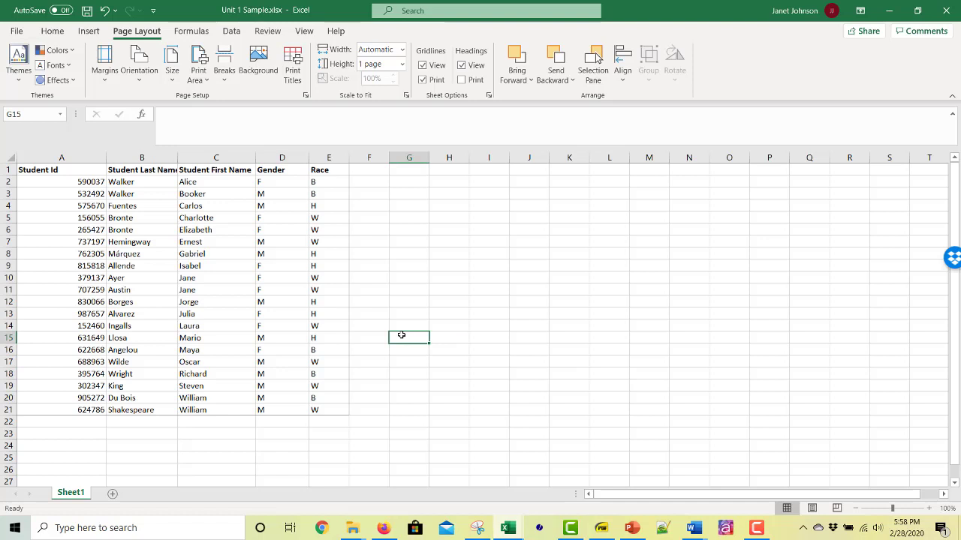